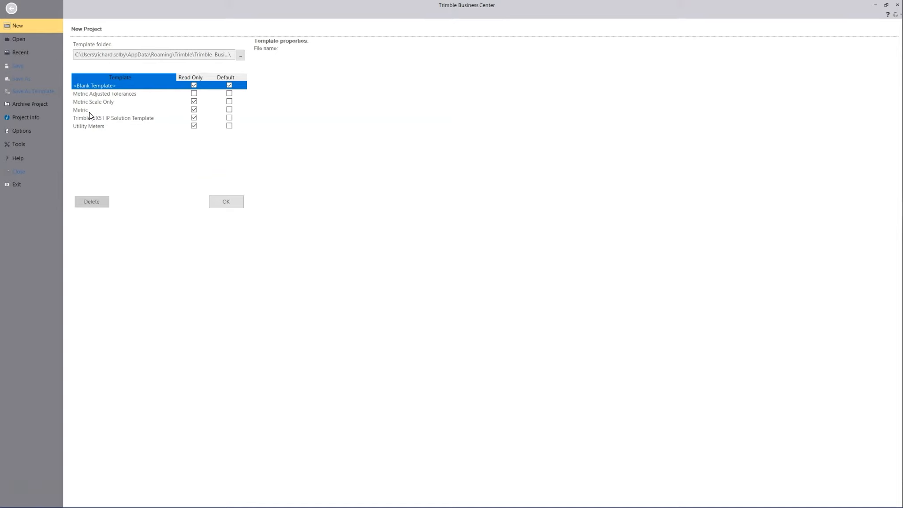
- Create a new project based on the Metric template
click(120, 95)
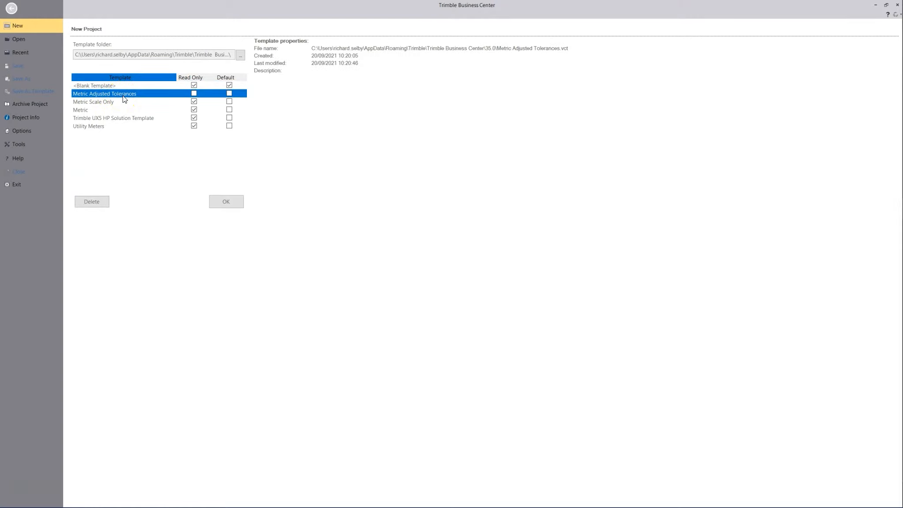
click(88, 111)
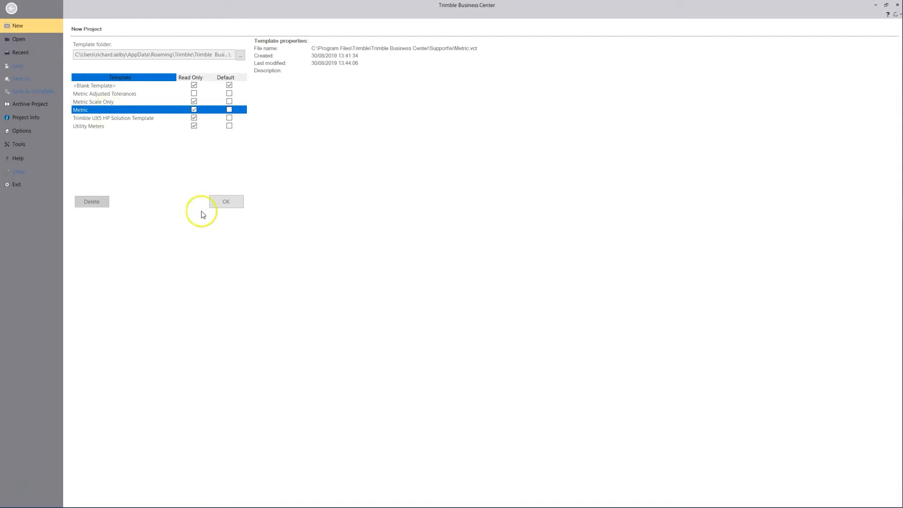
click(224, 204)
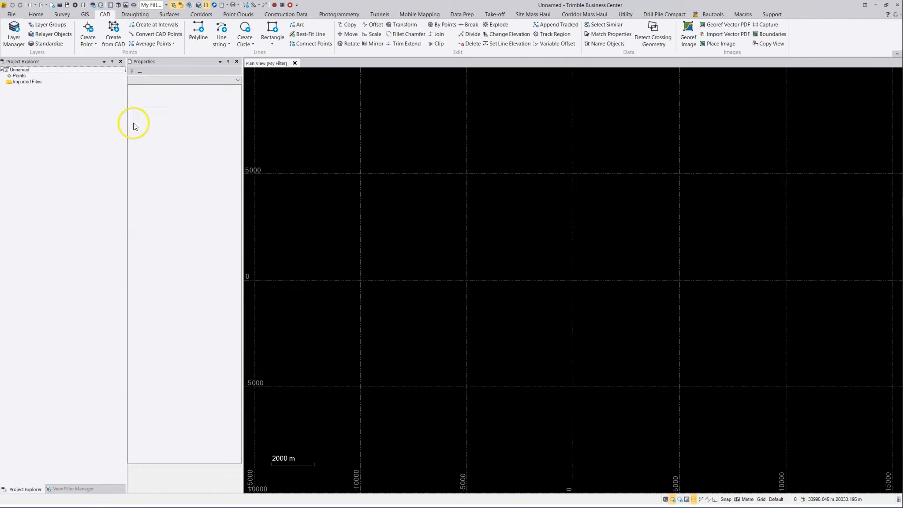
- In the project settings' coordinate units, set the latitude/longitude decimal precision to 0.123456789
click(75, 5)
drag(459, 151, 311, 102)
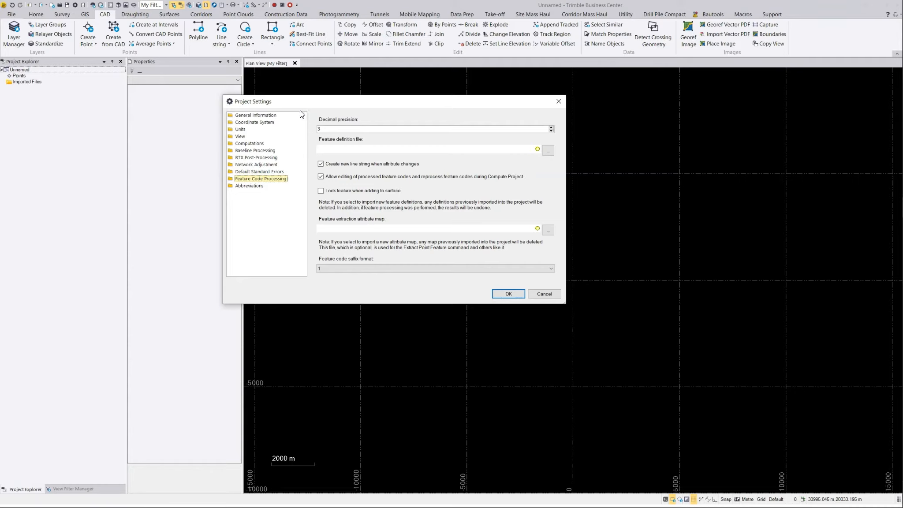
click(241, 129)
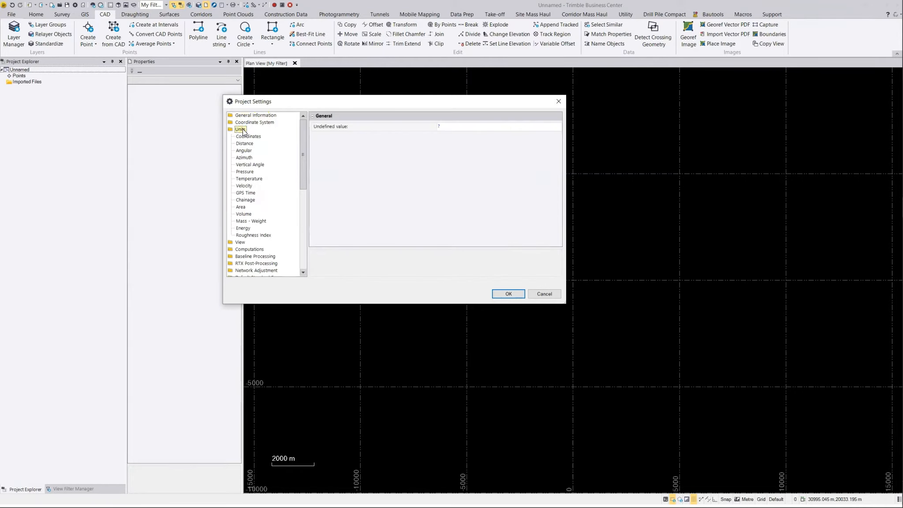
click(246, 136)
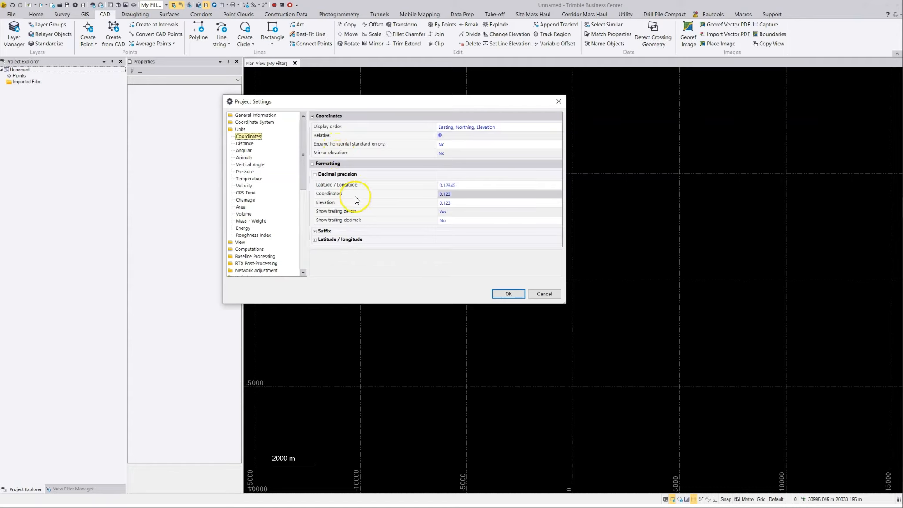
click(462, 186)
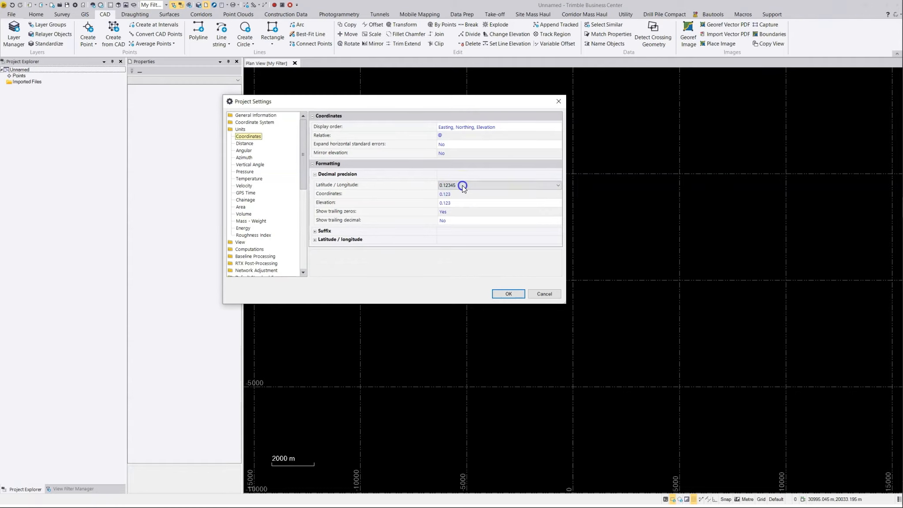
click(467, 245)
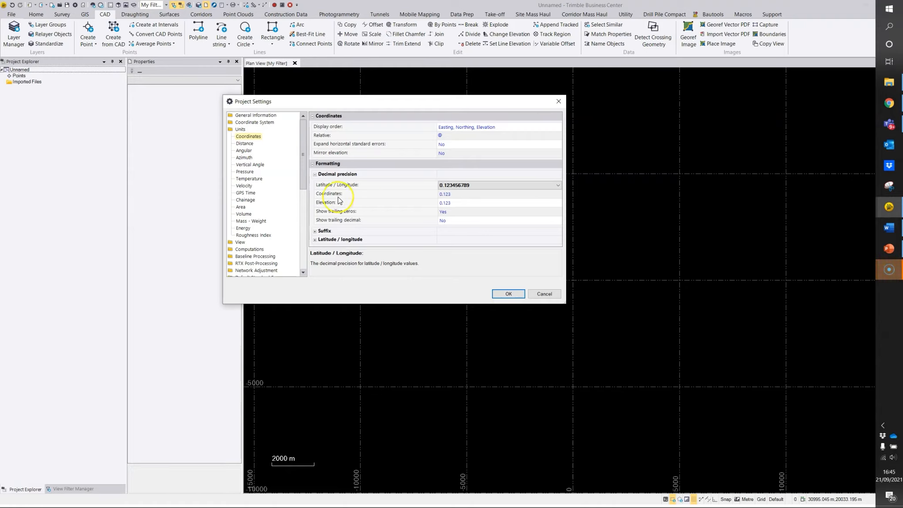
- Set the chainage format in the project units to "No formatting, 1000.00"
click(246, 201)
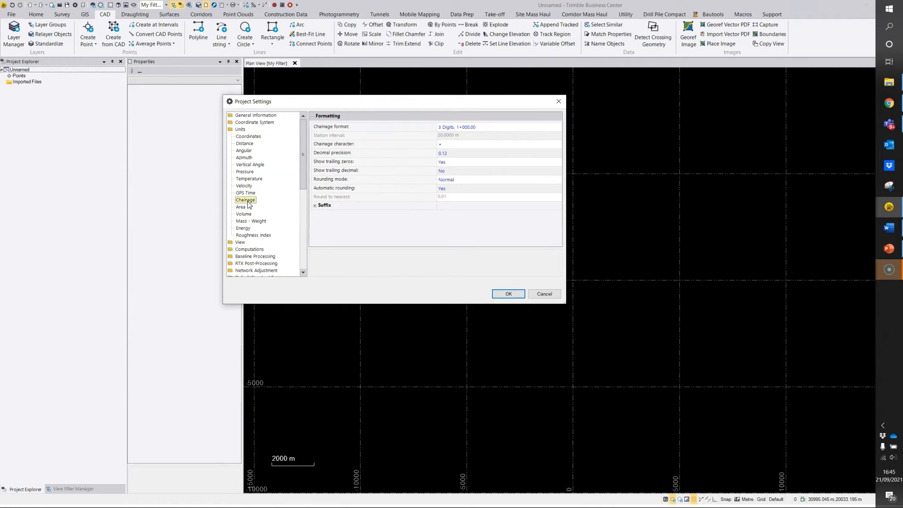
click(346, 127)
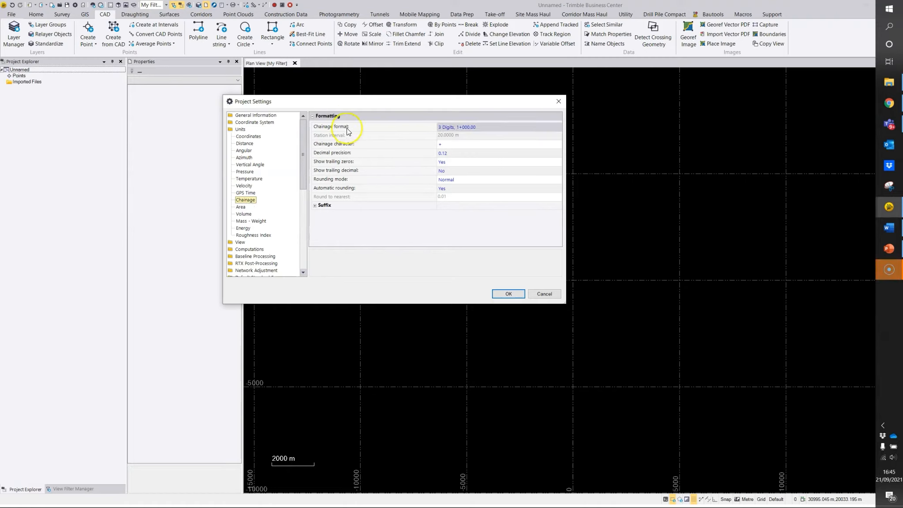
click(364, 129)
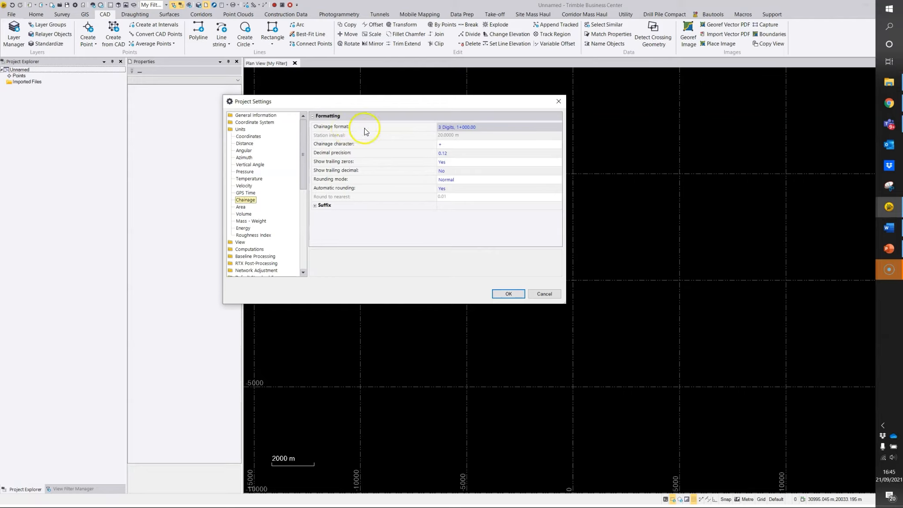
click(453, 127)
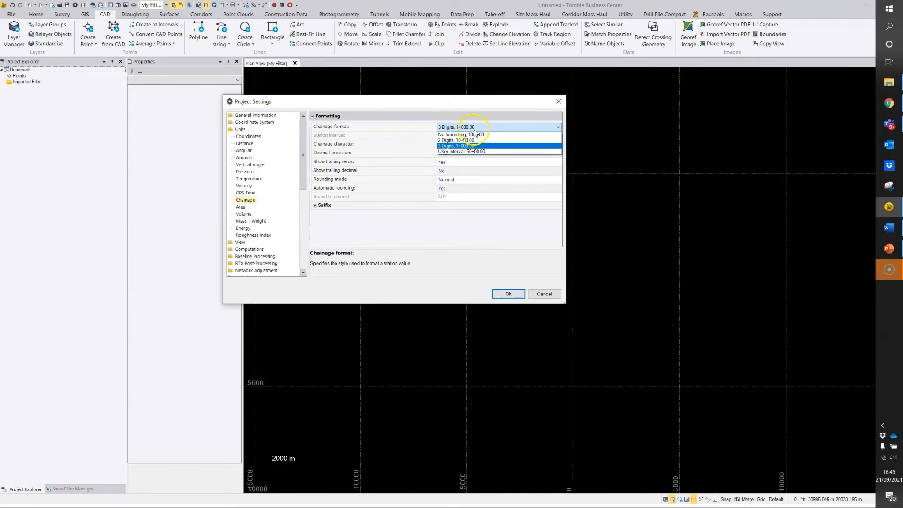
click(490, 135)
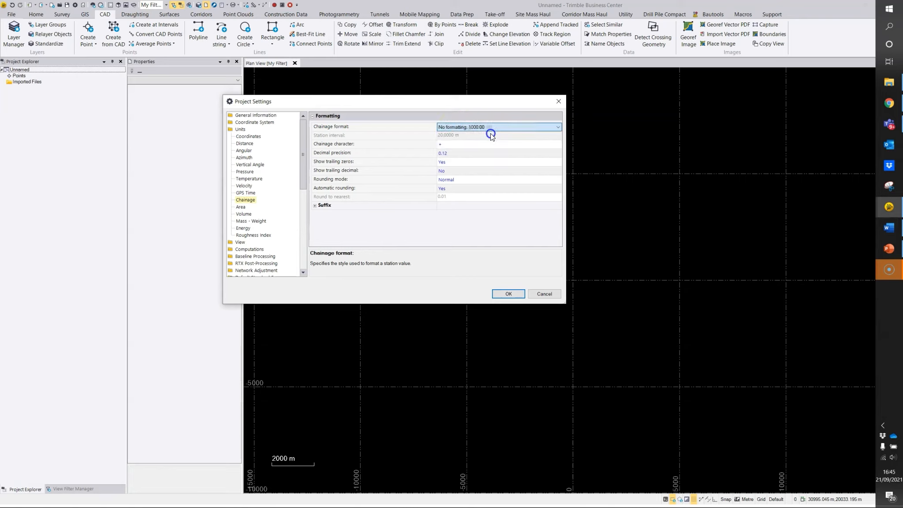
click(466, 131)
click(450, 141)
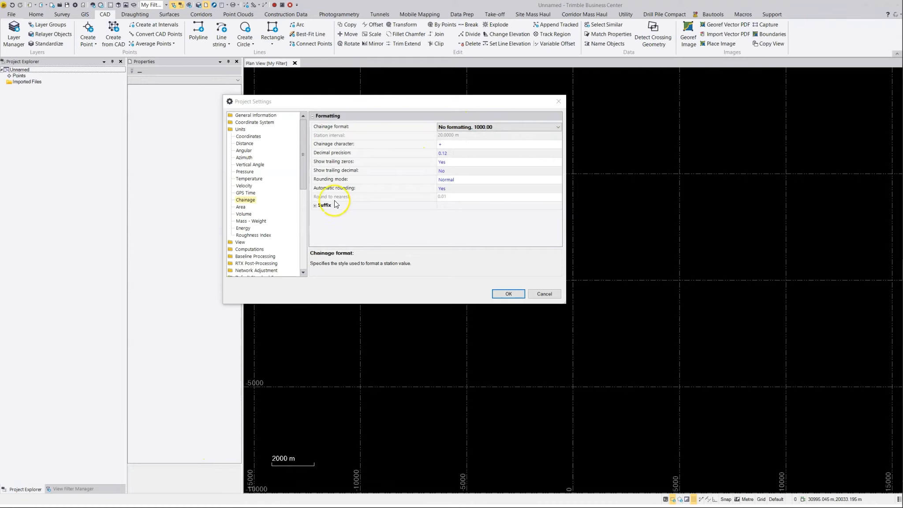
- Set the Plan View plot scale to 200 in the project's view settings
drag(302, 171, 297, 195)
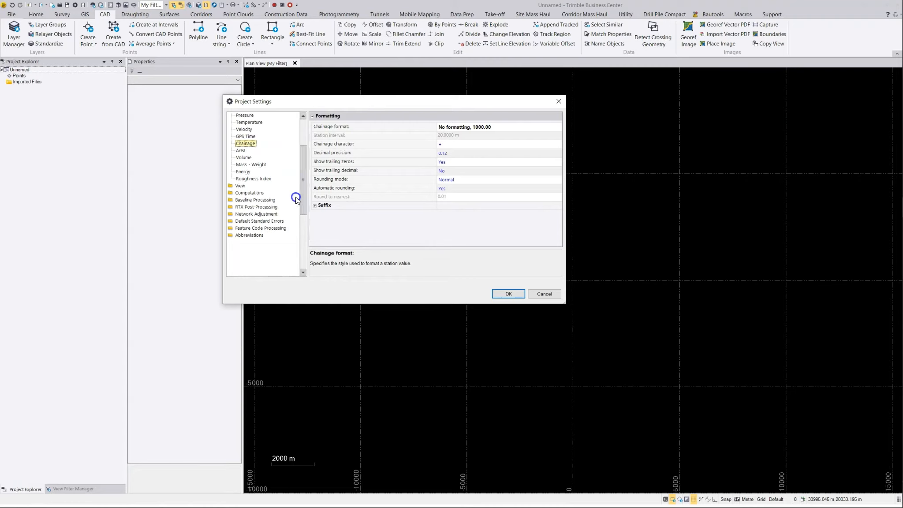
click(242, 186)
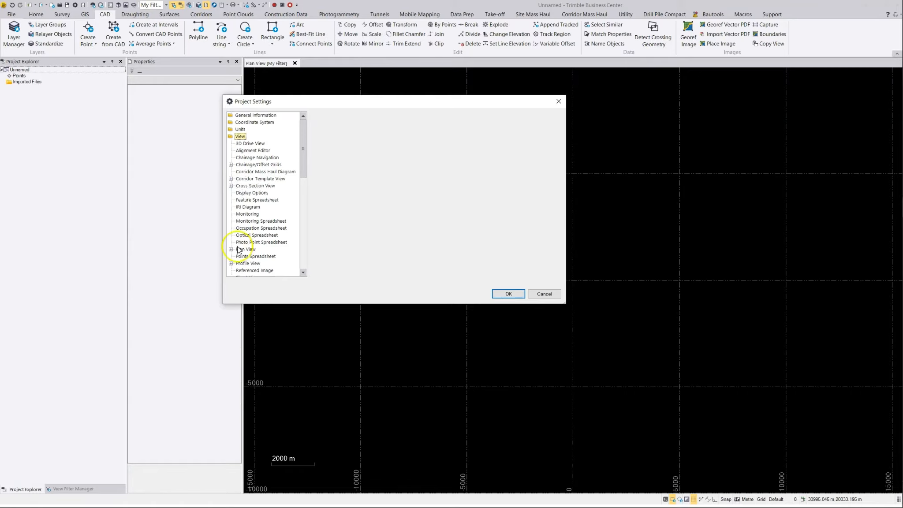
click(251, 249)
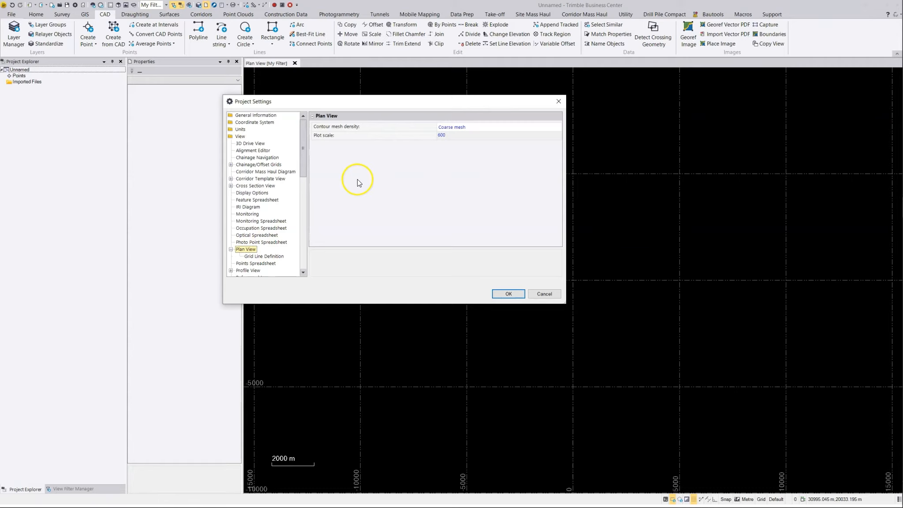
click(454, 135)
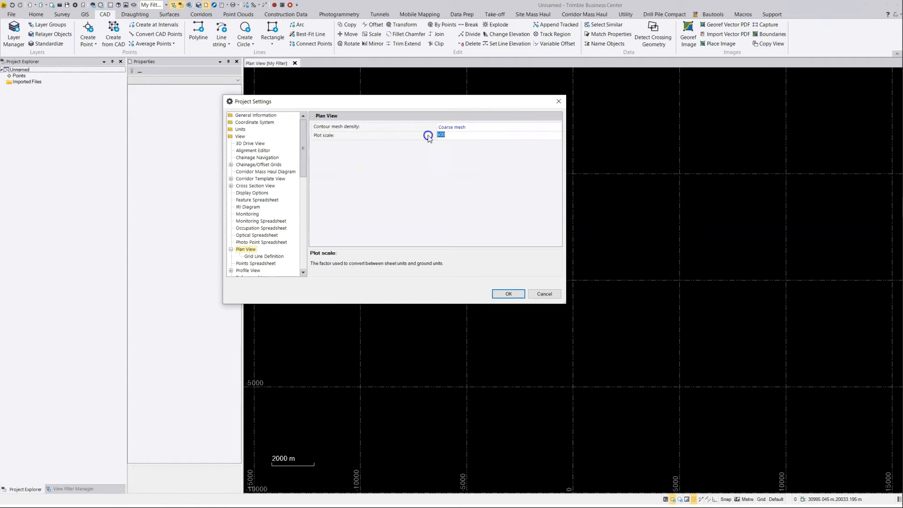
text(200)
key(Return)
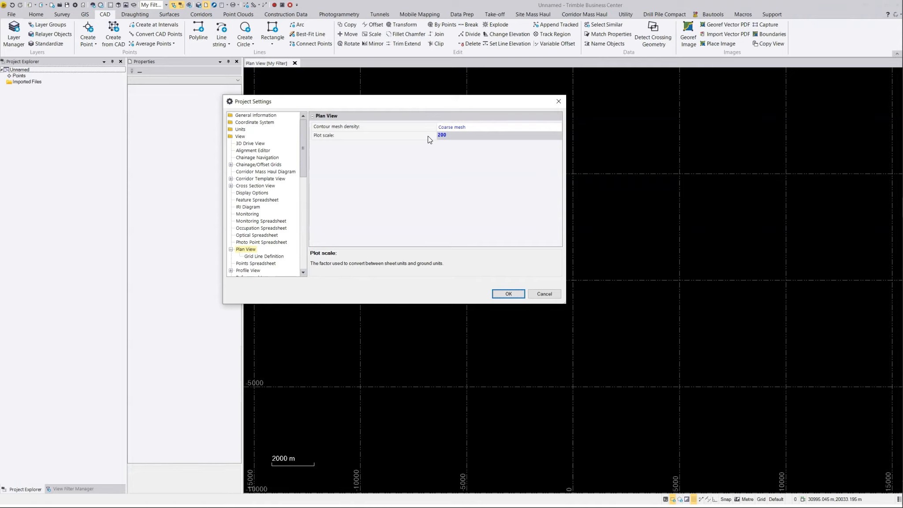
click(332, 137)
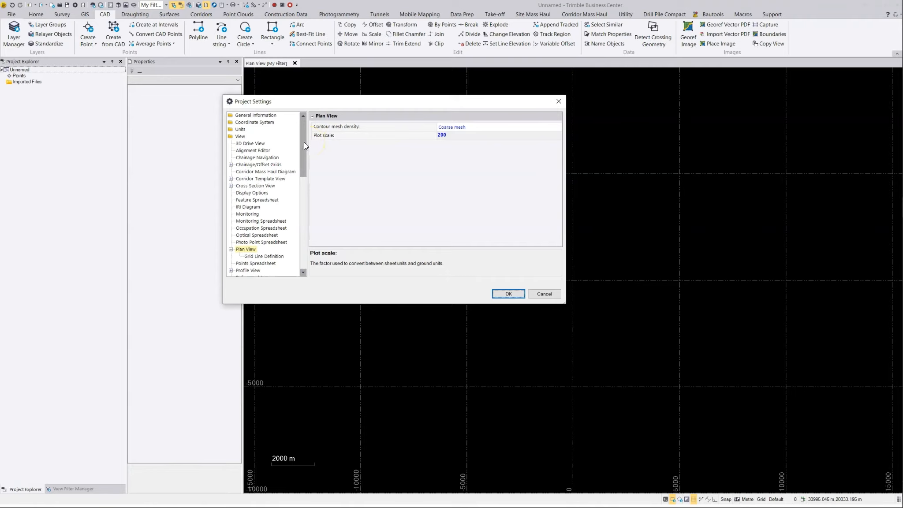
- Set the prism constant in the Optical Spreadsheet's target information to Show
drag(302, 144, 303, 161)
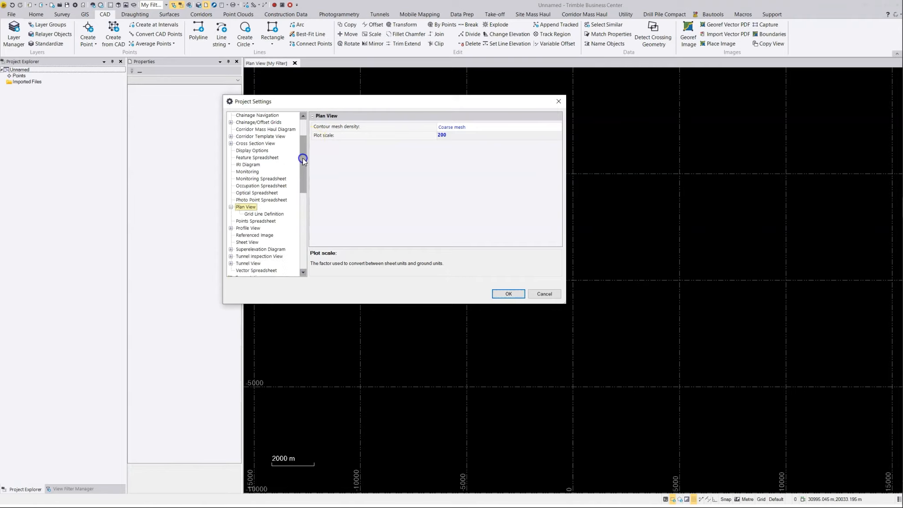
click(260, 194)
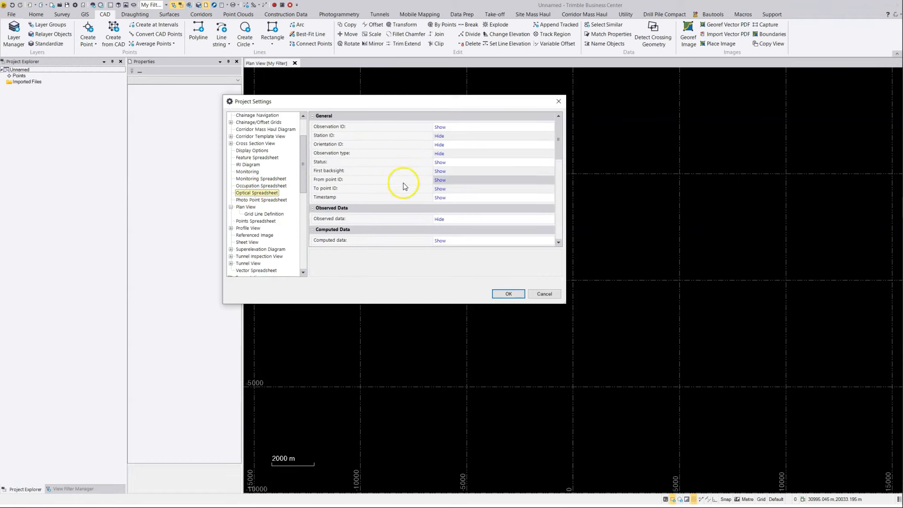
click(560, 152)
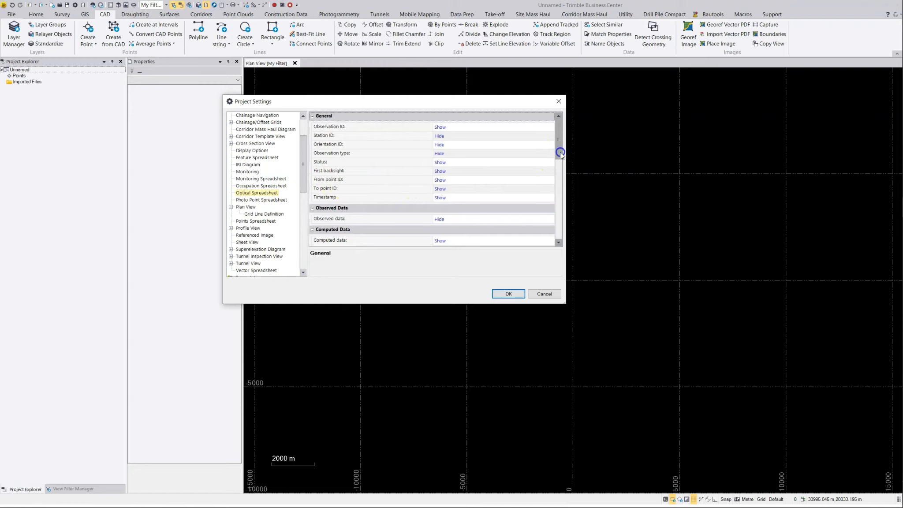
drag(560, 152, 560, 169)
drag(558, 169, 559, 223)
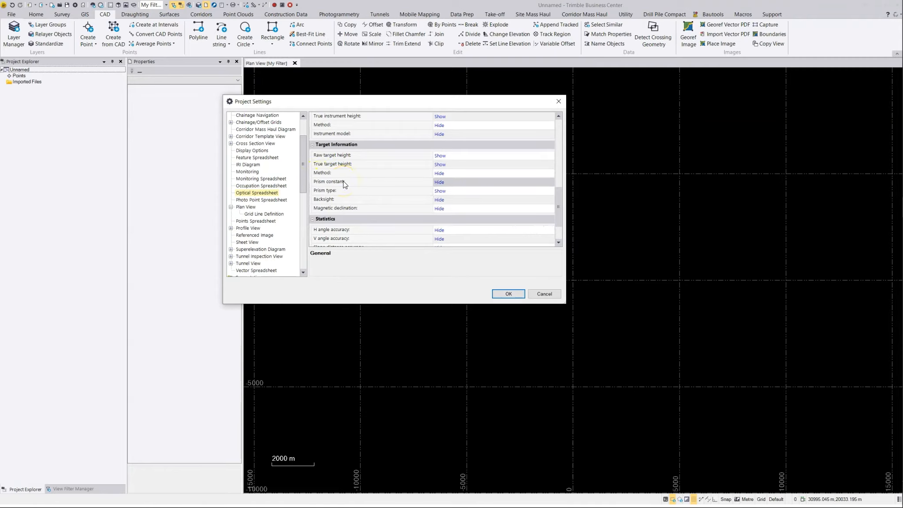
click(449, 184)
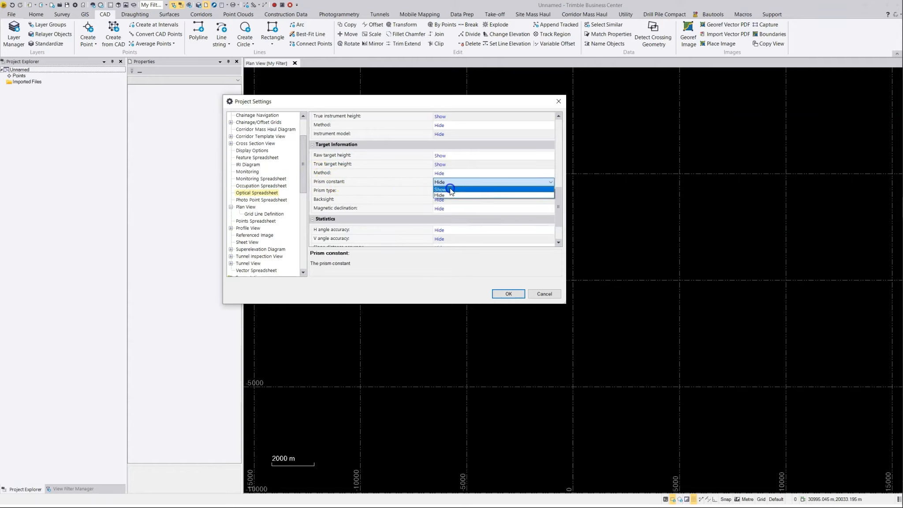
click(449, 190)
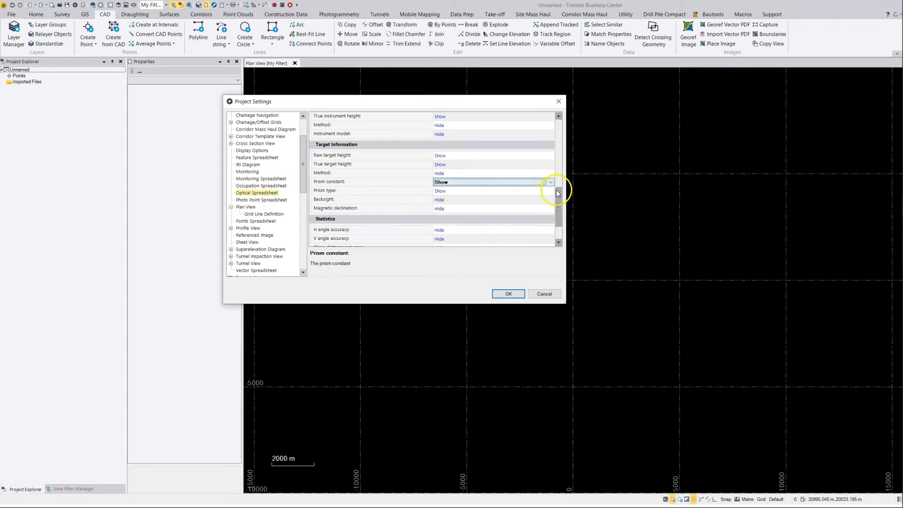
drag(560, 192, 553, 155)
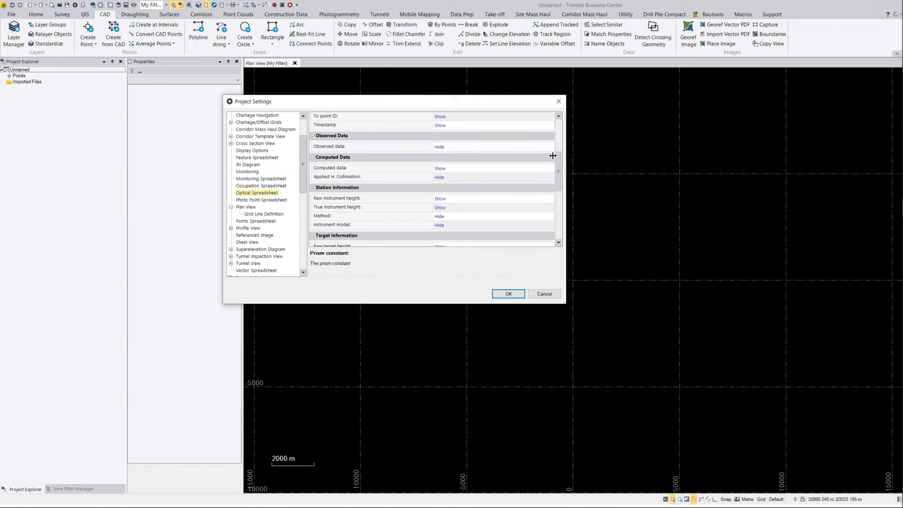
- Set the side shot computations in the Computations settings to Simple Mean of All Observations
drag(303, 163, 304, 196)
click(259, 186)
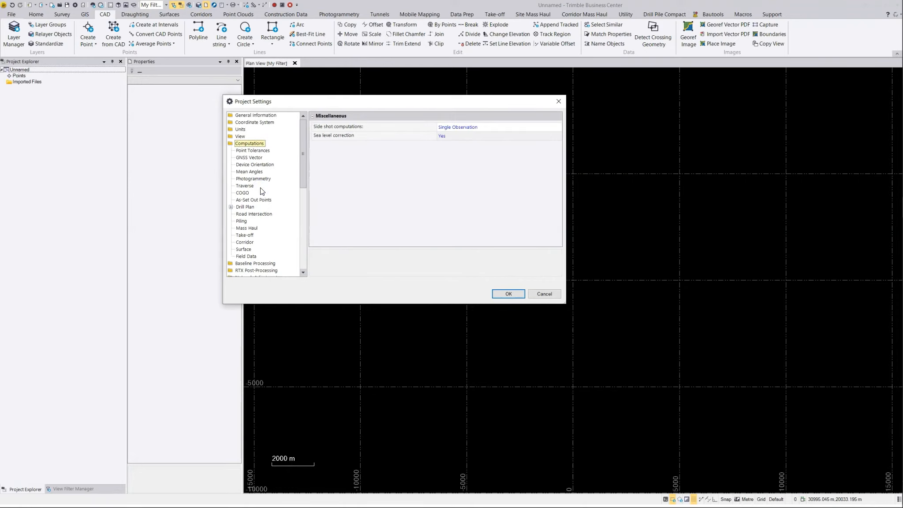
click(371, 128)
click(352, 137)
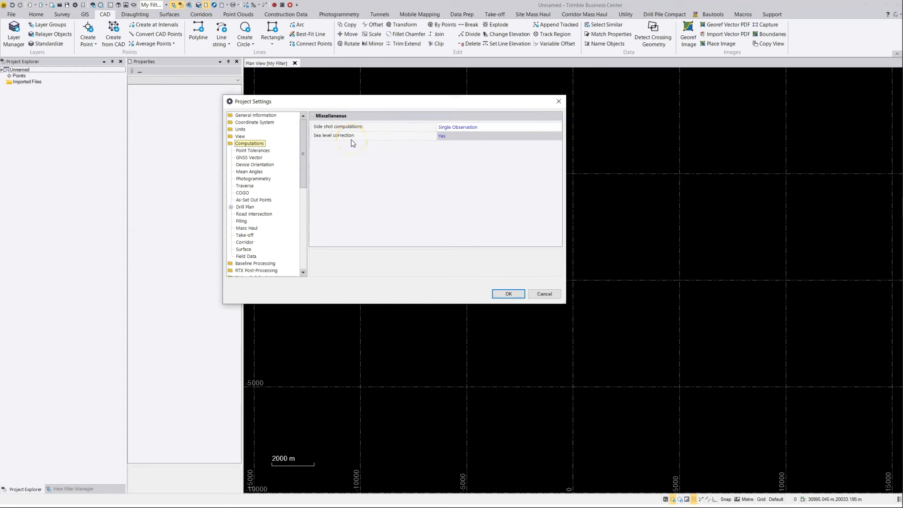
click(337, 127)
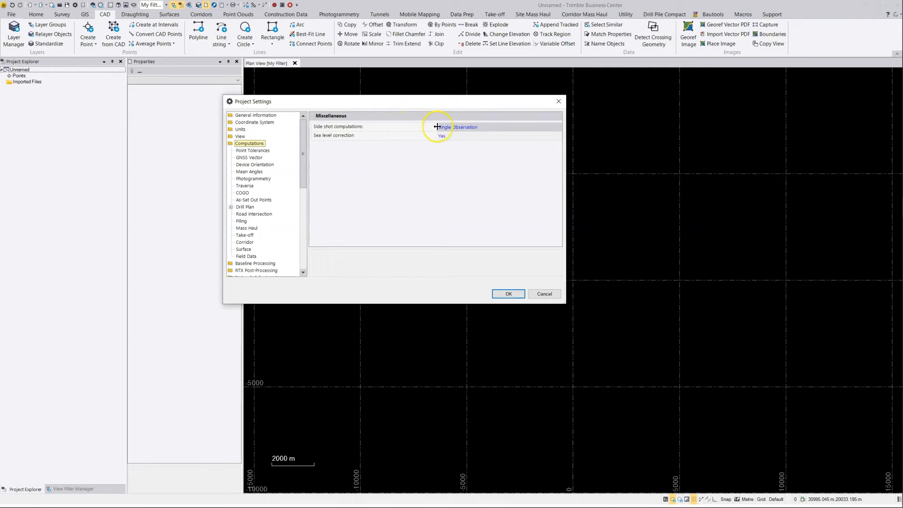
click(457, 128)
click(477, 128)
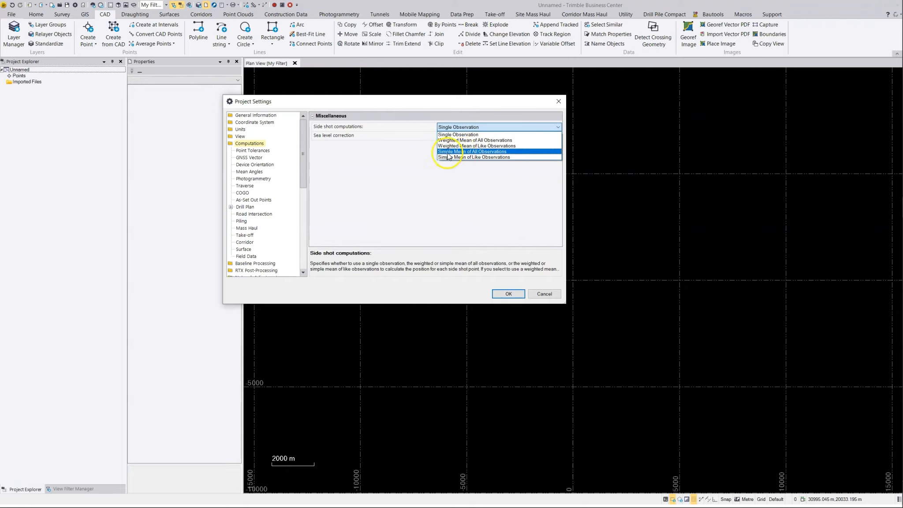
click(489, 152)
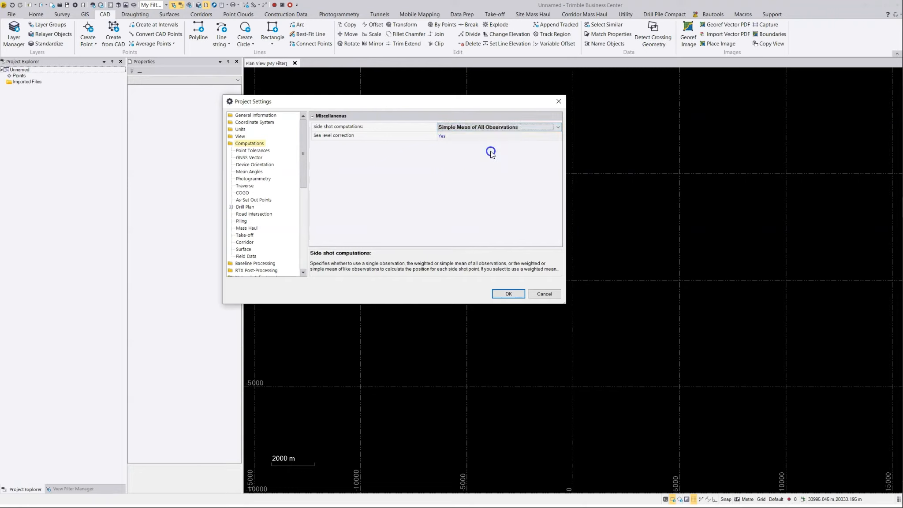
click(471, 128)
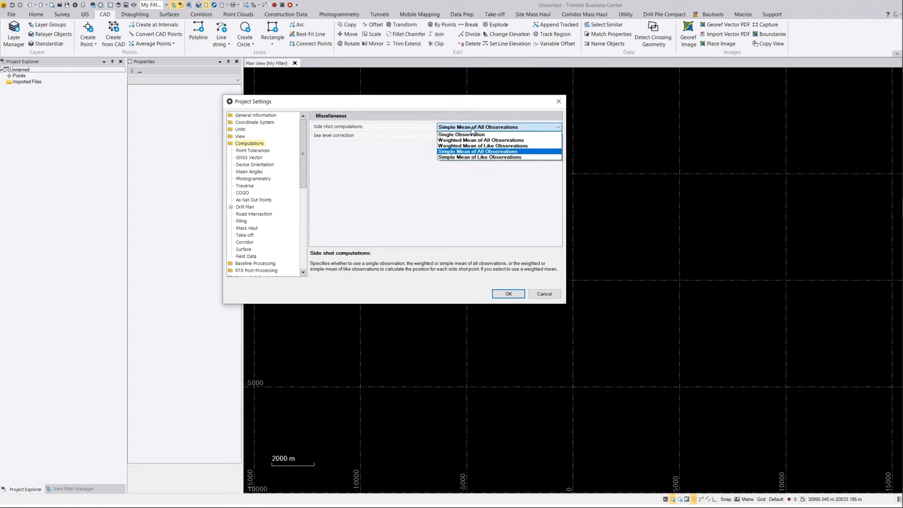
click(477, 151)
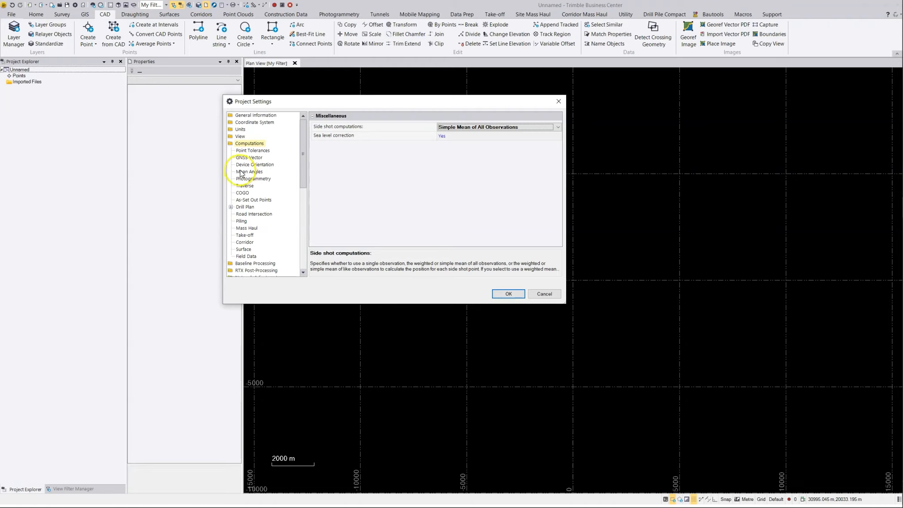
- Set the Survey quality point tolerances to 0.0150 m horizontal and 0.0300 m vertical in the Computations settings
click(249, 151)
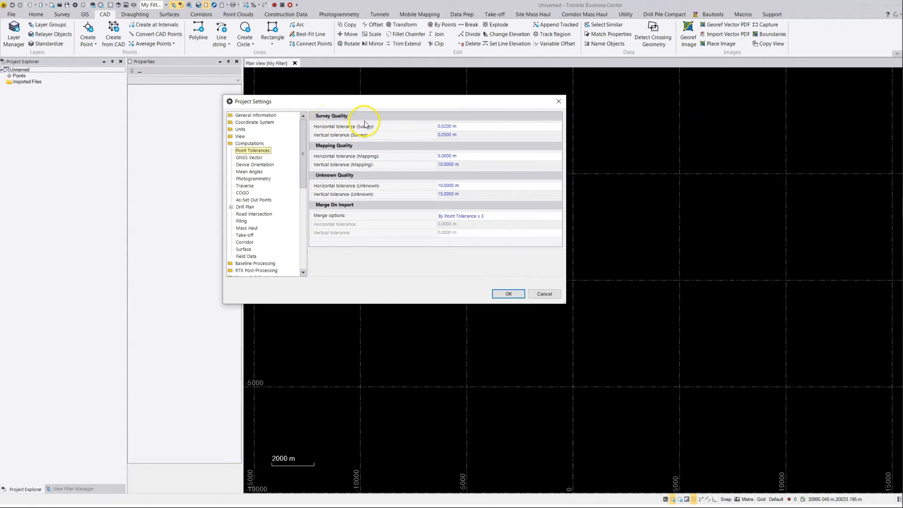
click(467, 128)
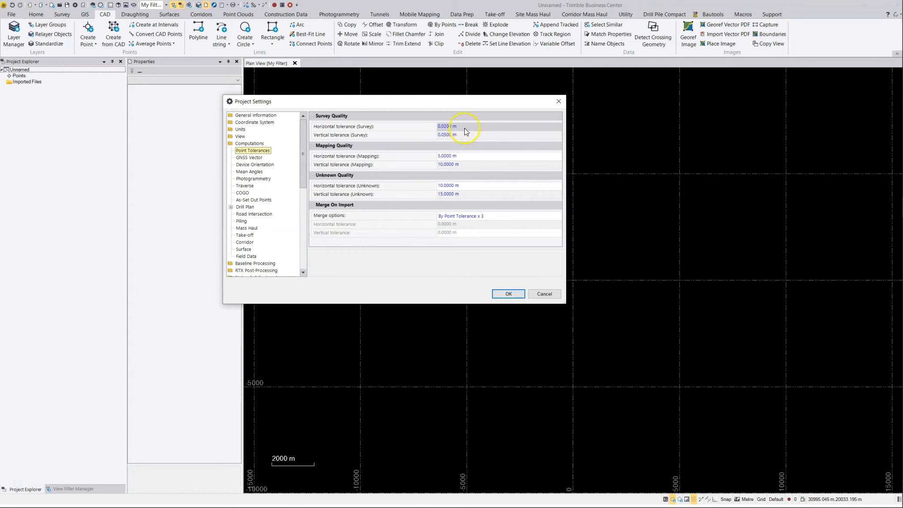
click(463, 127)
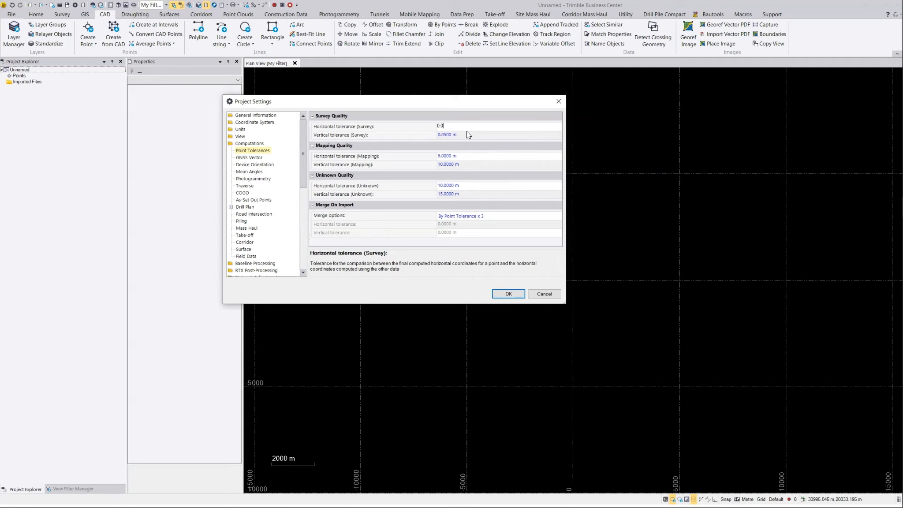
click(458, 135)
drag(442, 134, 458, 136)
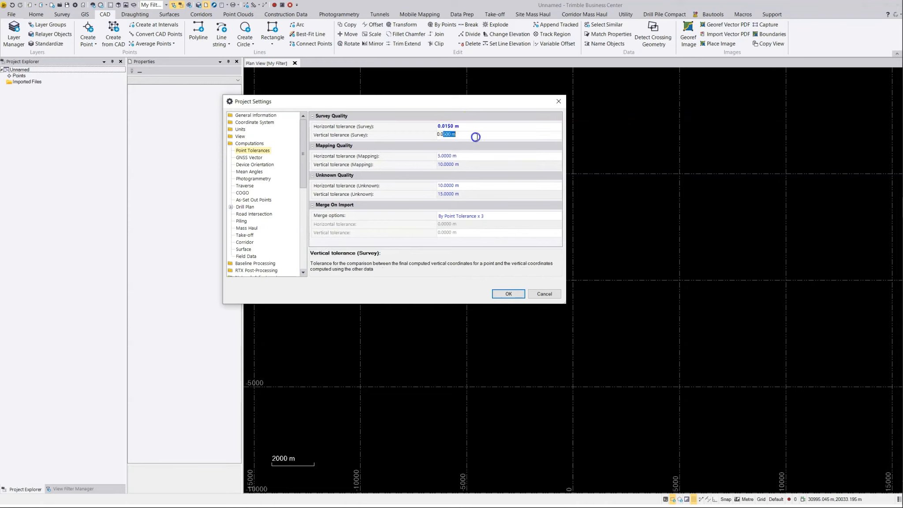
text(300)
key(Tab)
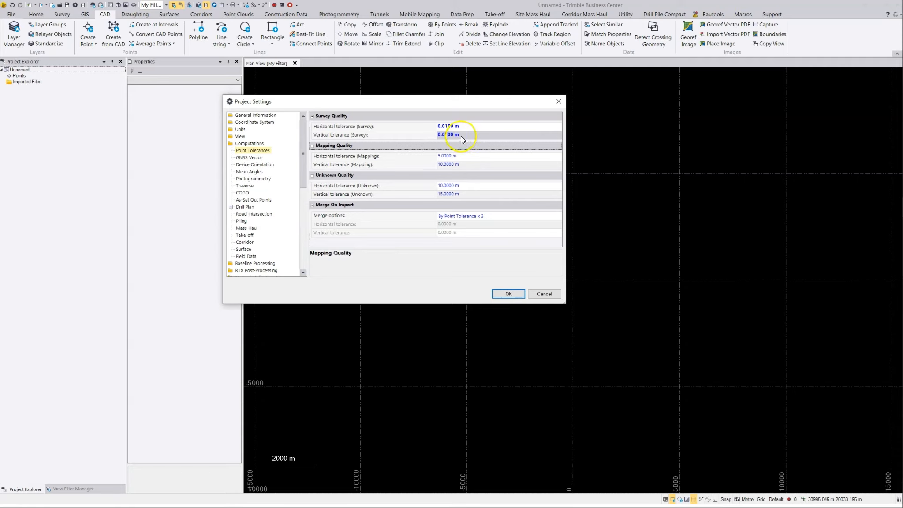
click(432, 129)
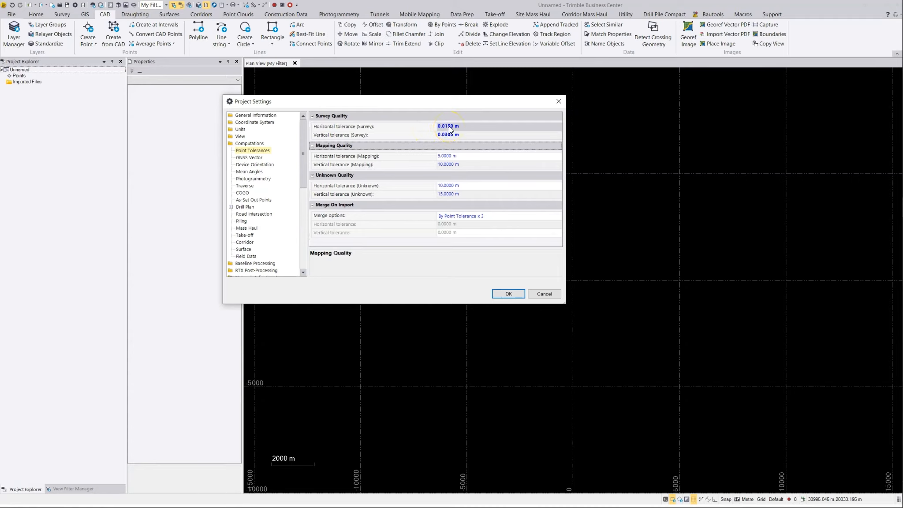
click(443, 128)
click(445, 127)
click(447, 130)
click(445, 129)
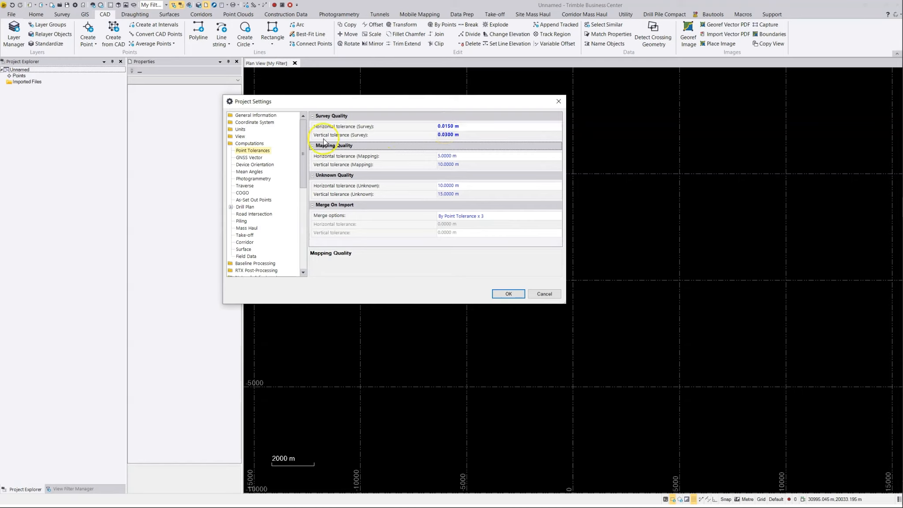
- Examine the mean angle tolerances for horizontal angle, vertical angle and slope distance in the Computations settings
click(248, 171)
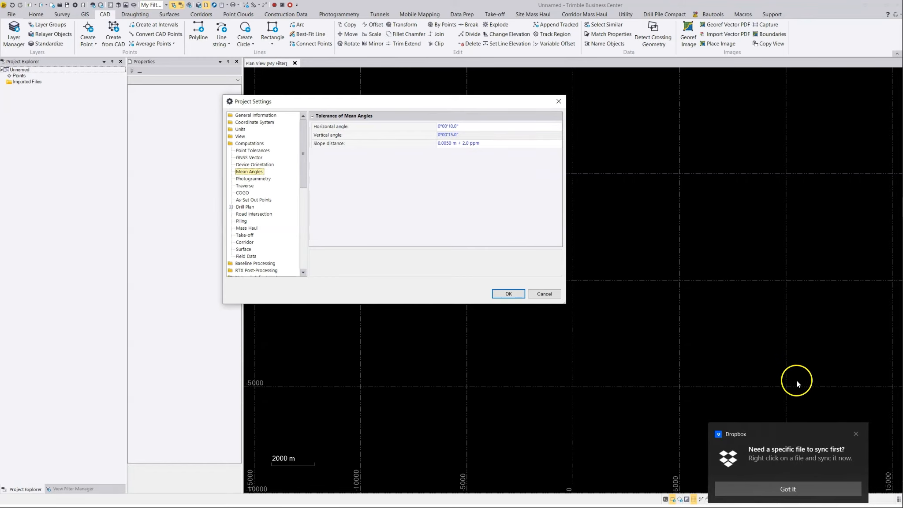
click(856, 434)
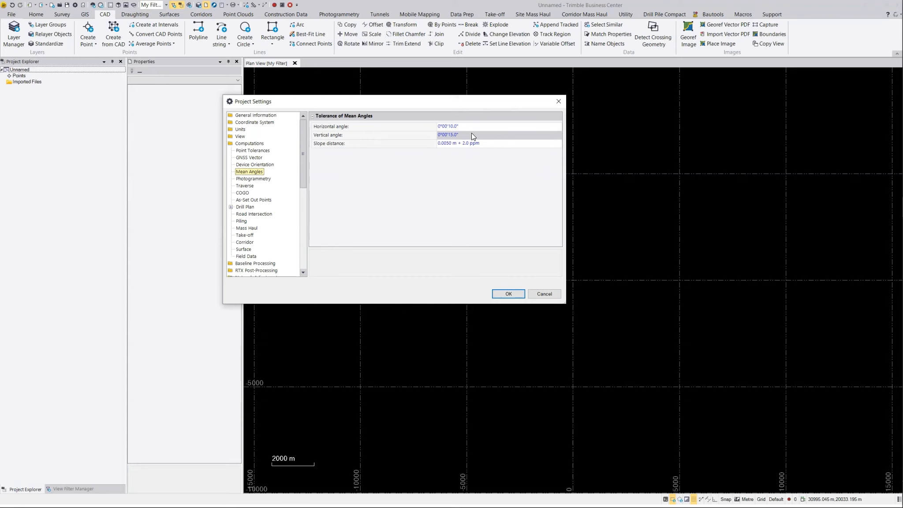
click(472, 143)
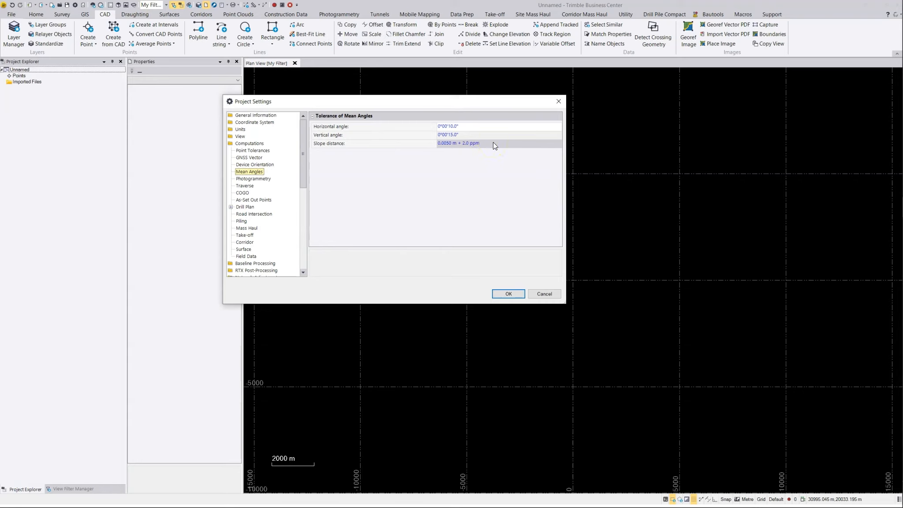
click(45, 443)
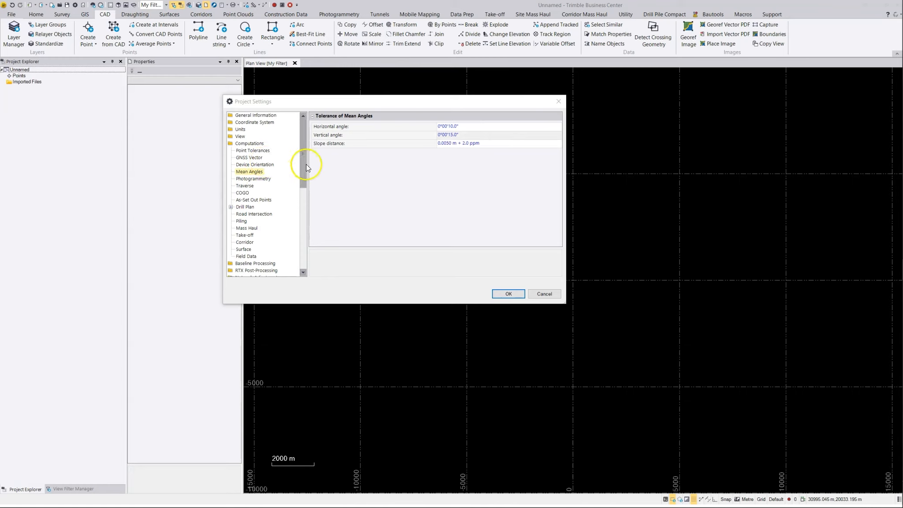
- Set both the minimum horizontal precision and the minimum vertical precision to 20000 in the Traverse computation settings
drag(304, 165, 299, 196)
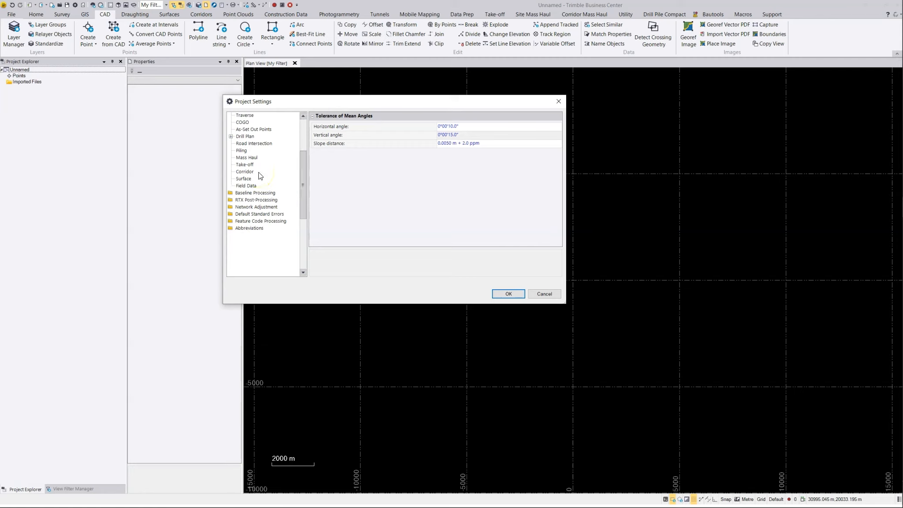
click(247, 117)
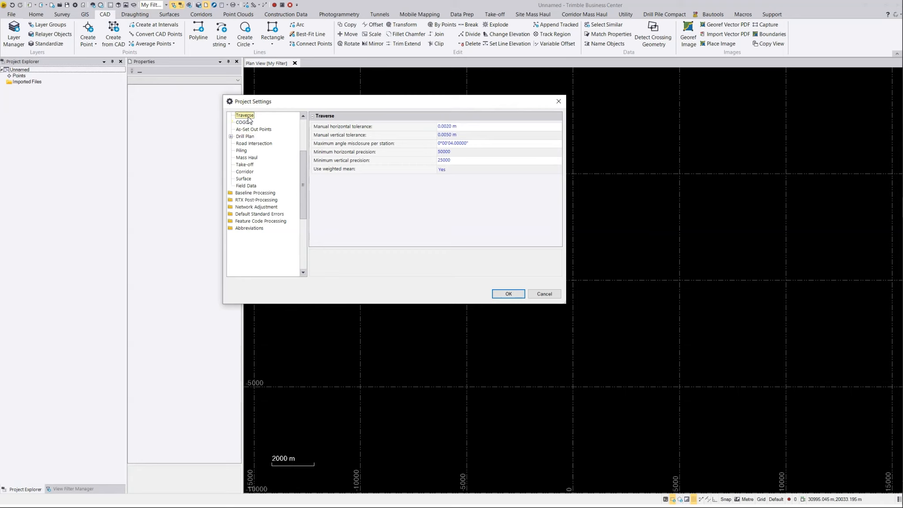
click(261, 118)
click(459, 147)
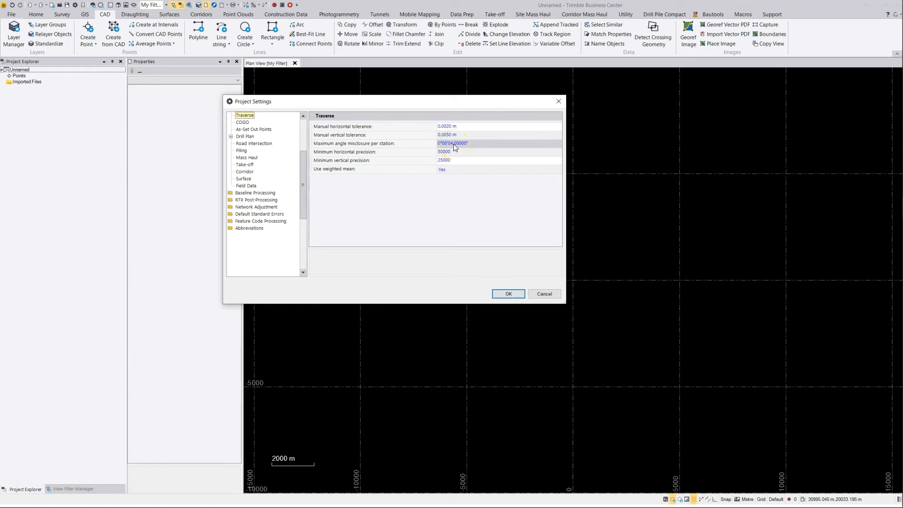
click(453, 143)
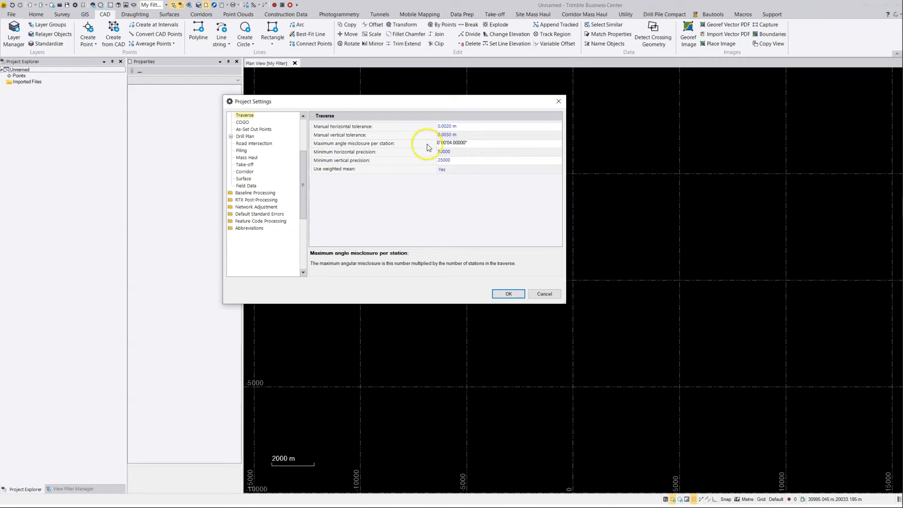
click(393, 152)
click(449, 153)
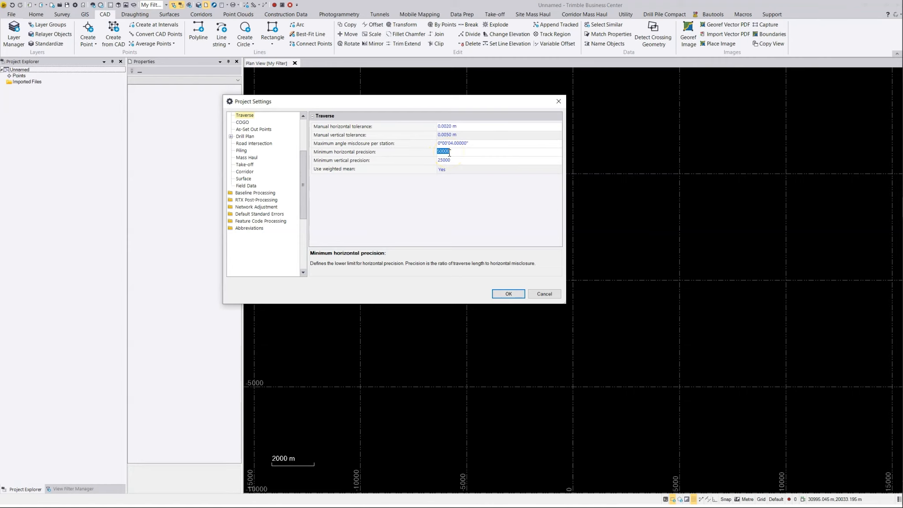
click(442, 152)
click(442, 160)
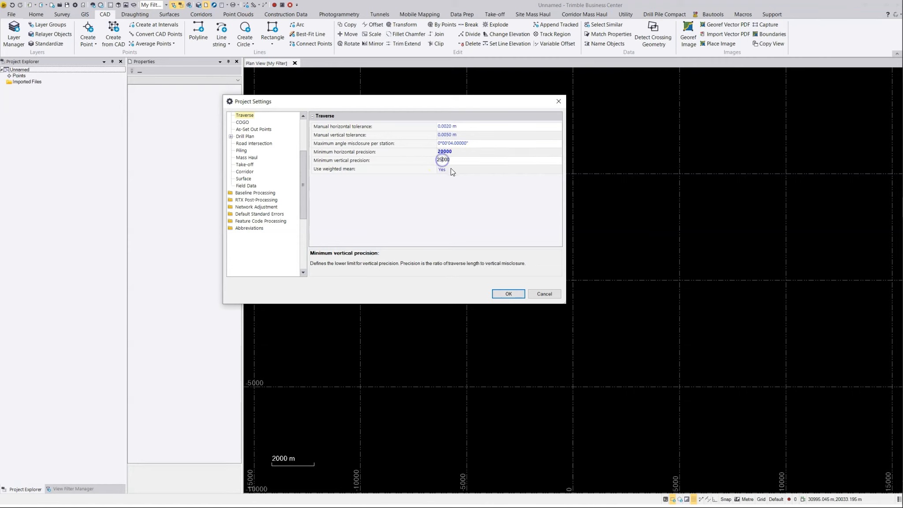
key(BackSpace)
text(0)
key(Tab)
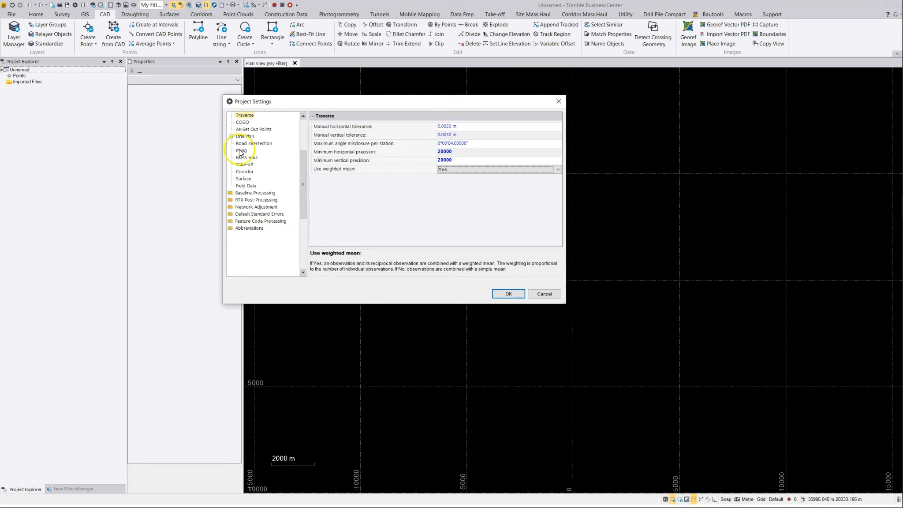
- Choose Use Mean Angle Results for the terrestrial mean angles in the general Network Adjustment settings
click(257, 207)
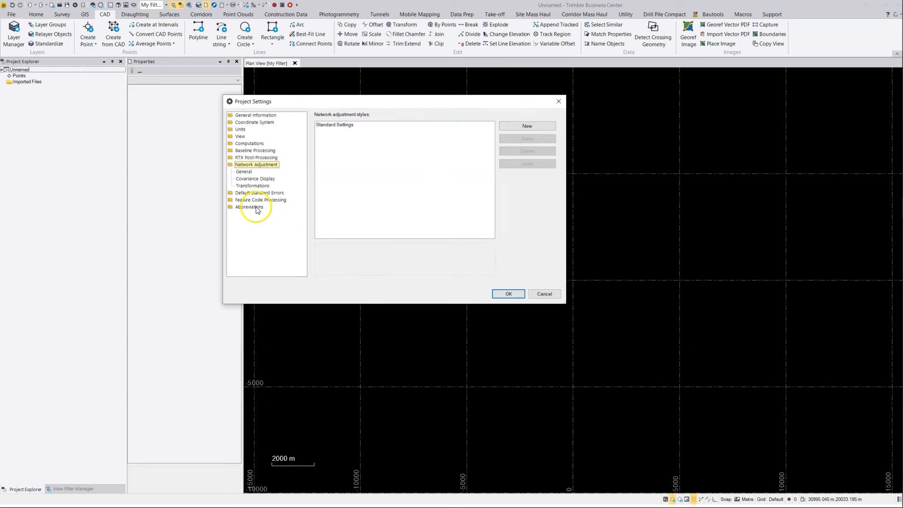
click(245, 172)
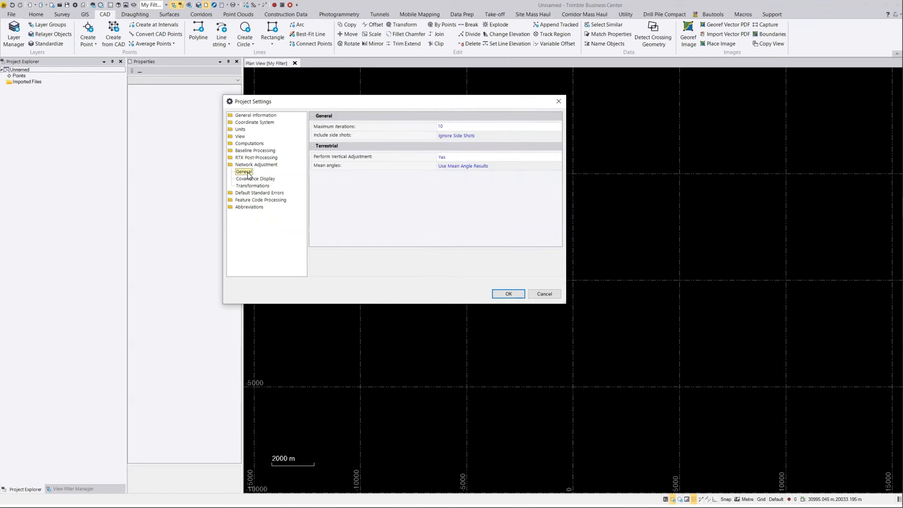
click(371, 135)
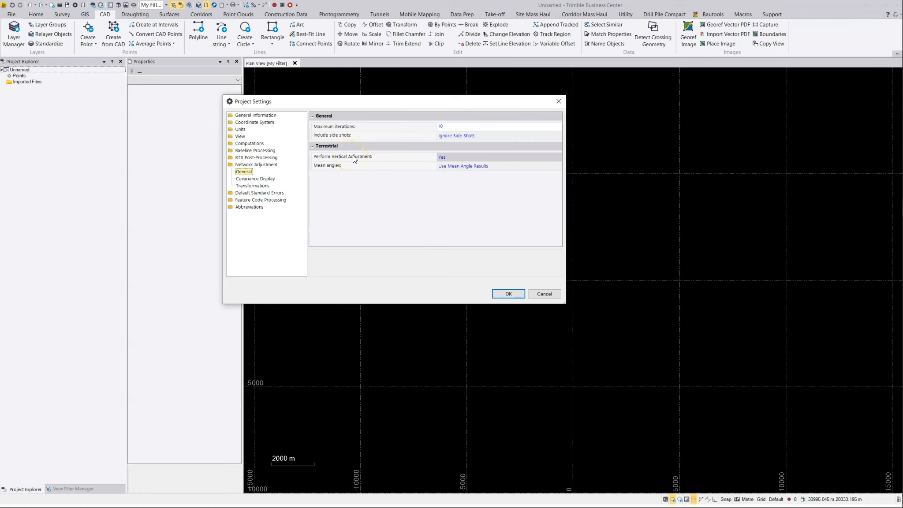
click(409, 156)
click(485, 166)
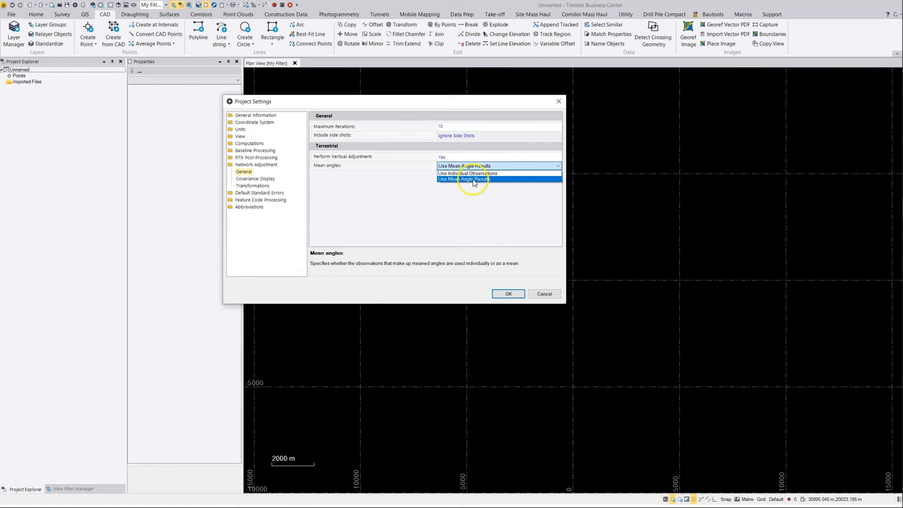
click(455, 179)
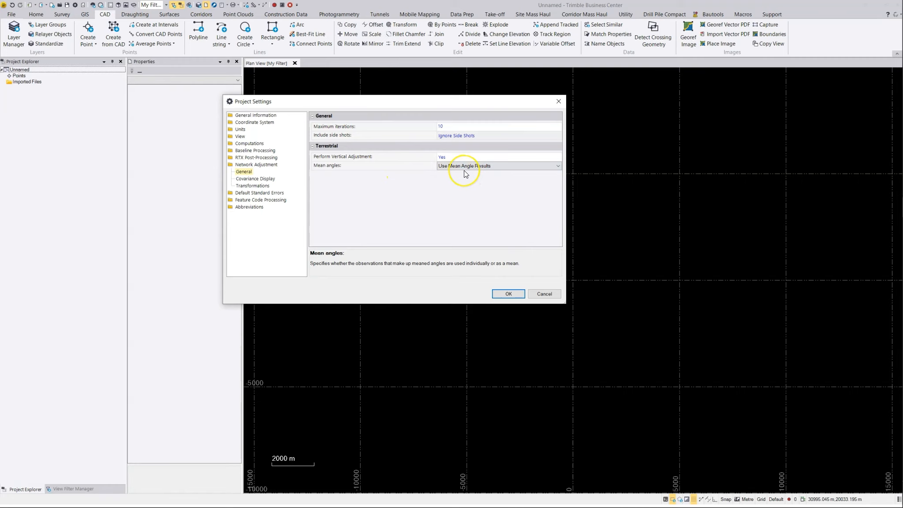
click(458, 171)
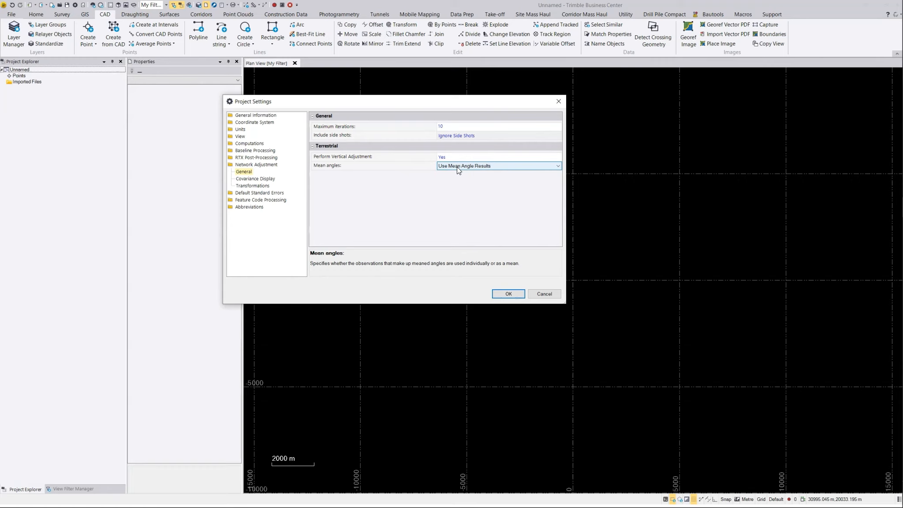
click(479, 165)
- Set the Total Station sources for standard errors and centring errors to Project Settings in the Default Standard Errors settings
click(256, 193)
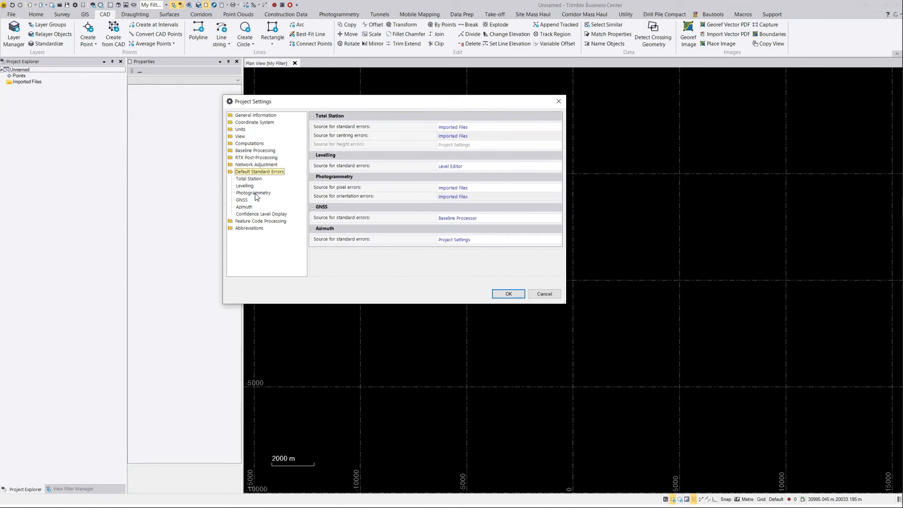
click(310, 145)
click(461, 127)
click(469, 128)
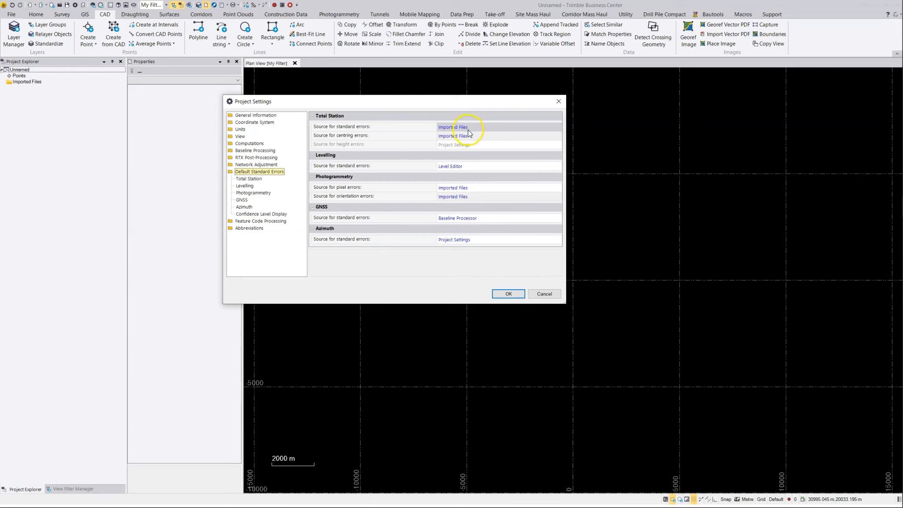
click(470, 127)
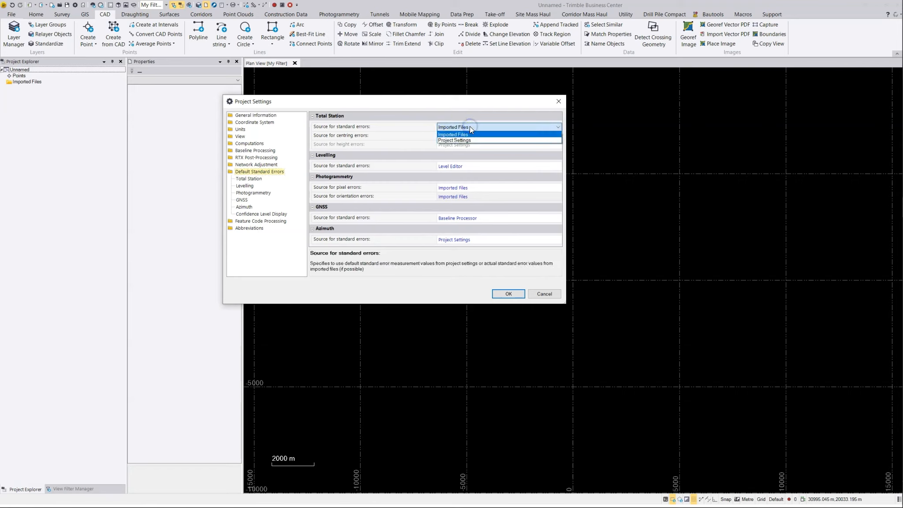
click(470, 138)
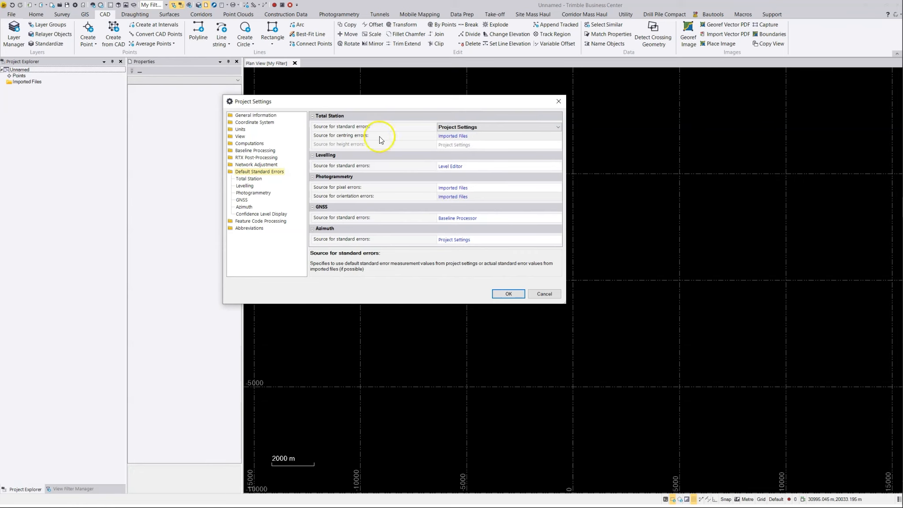
click(452, 137)
click(452, 136)
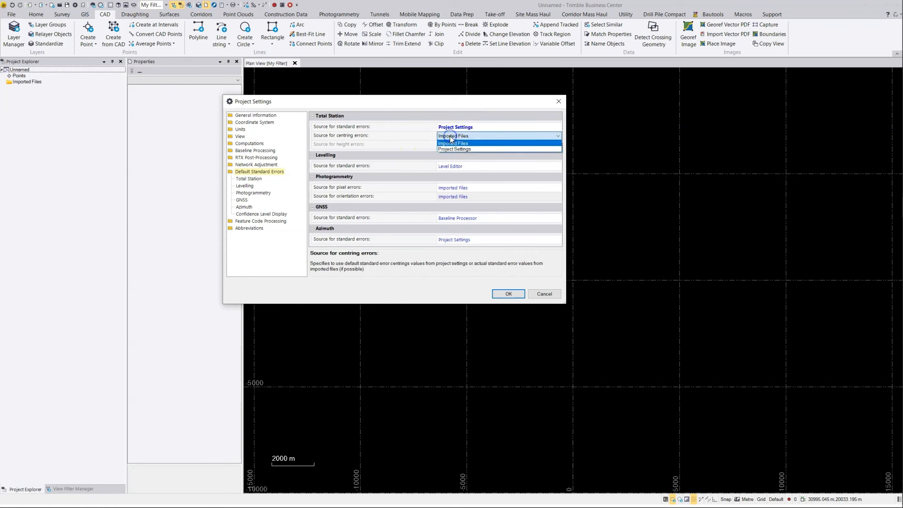
click(454, 150)
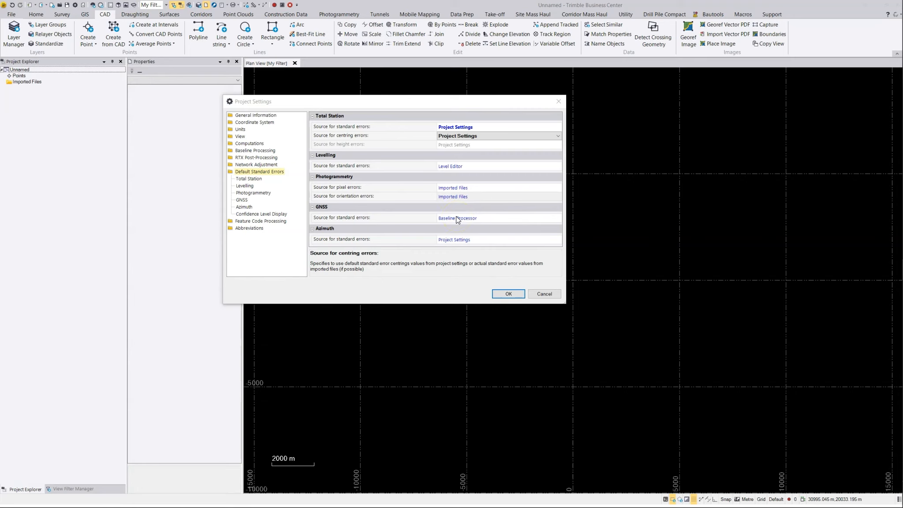
- Examine the Total Station default standard errors for angles and slope distance, along with the default centring and height errors
click(257, 180)
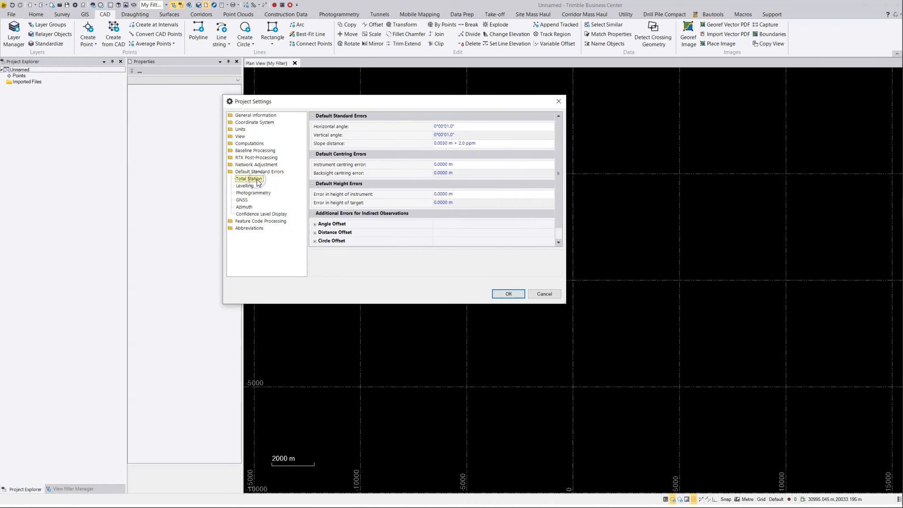
click(430, 128)
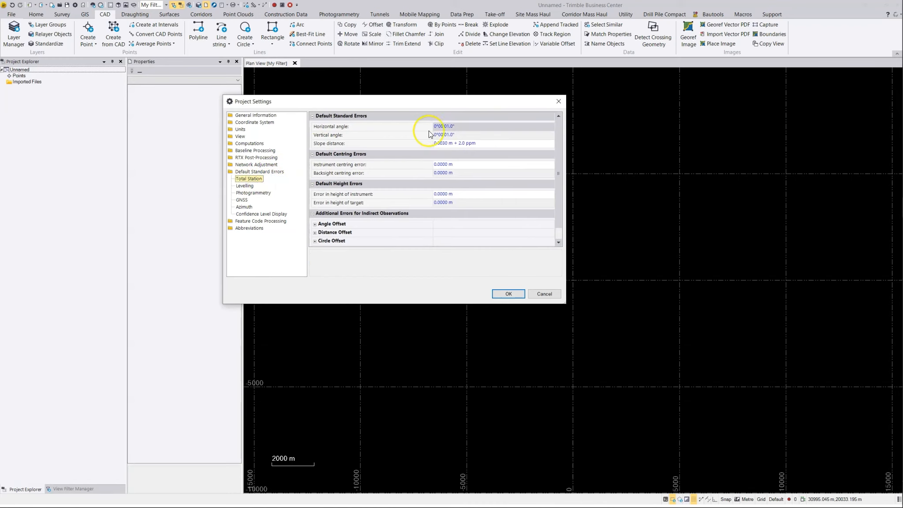
click(464, 134)
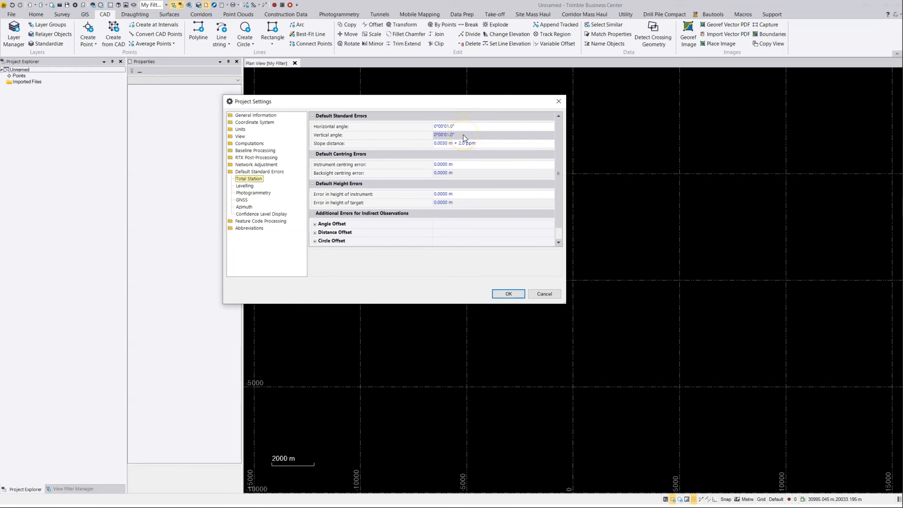
click(463, 125)
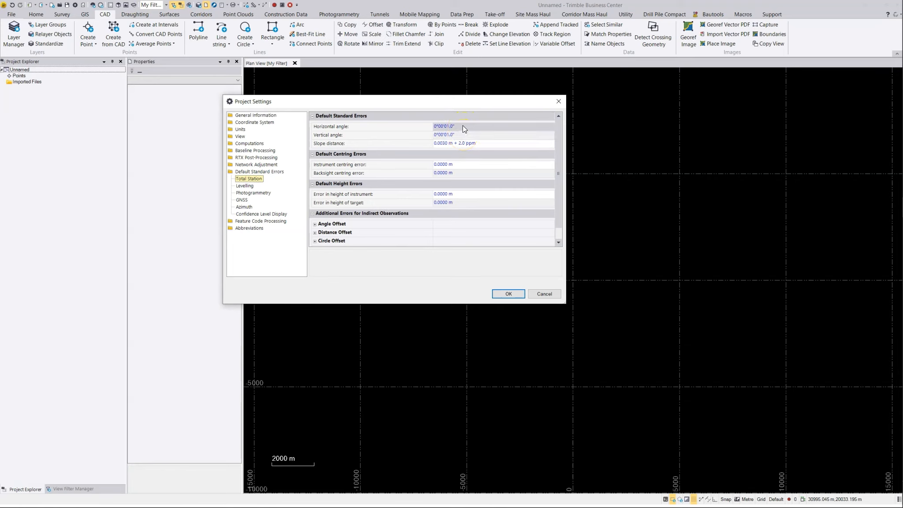
click(445, 143)
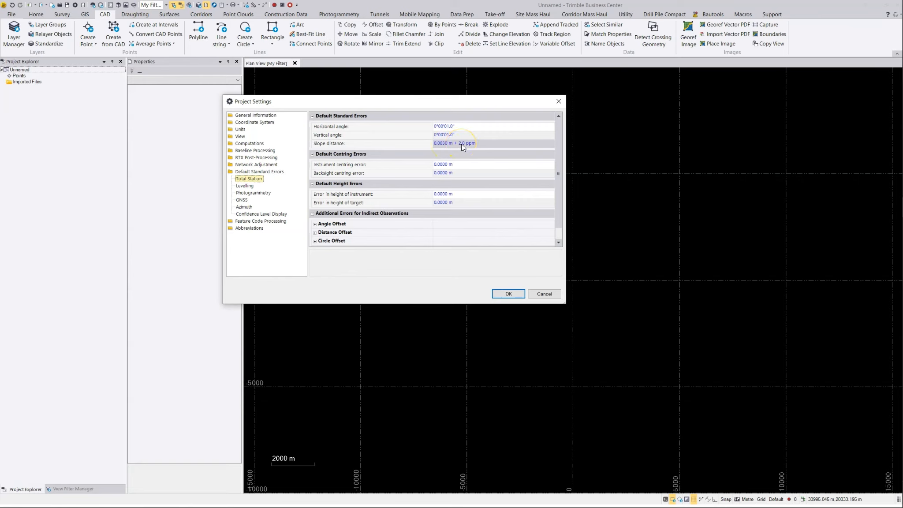
click(457, 164)
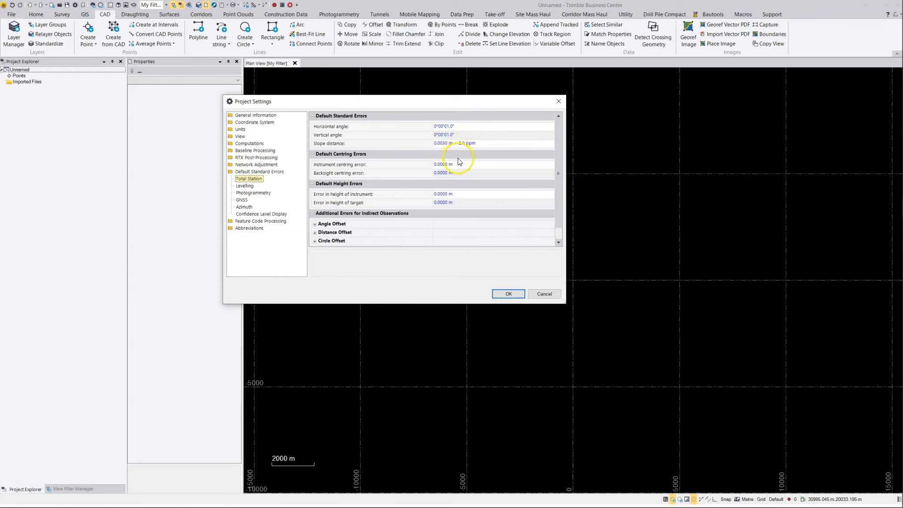
click(459, 197)
click(459, 202)
- Set both the instrument centring error and the backsight centring error to 0.001 m in the Total Station default errors
click(463, 164)
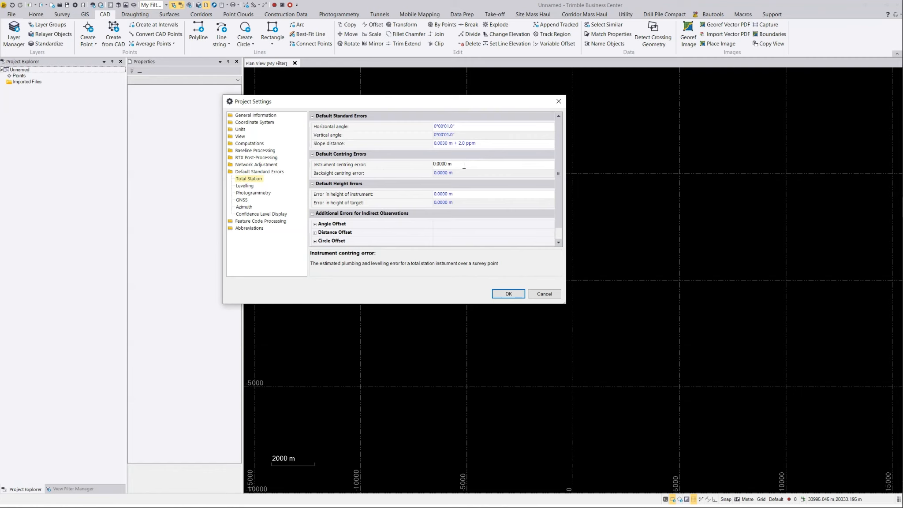
key(BackSpace)
key(BackSpace)
text(1)
key(Tab)
text(0)
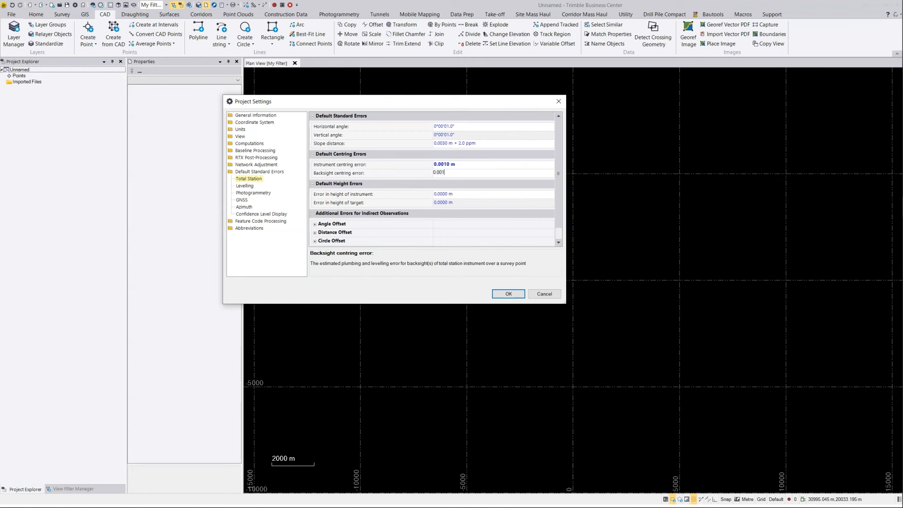
text(.001)
key(Tab)
- Set the errors in height of instrument and height of target to 0.002 m and apply the project settings
click(452, 194)
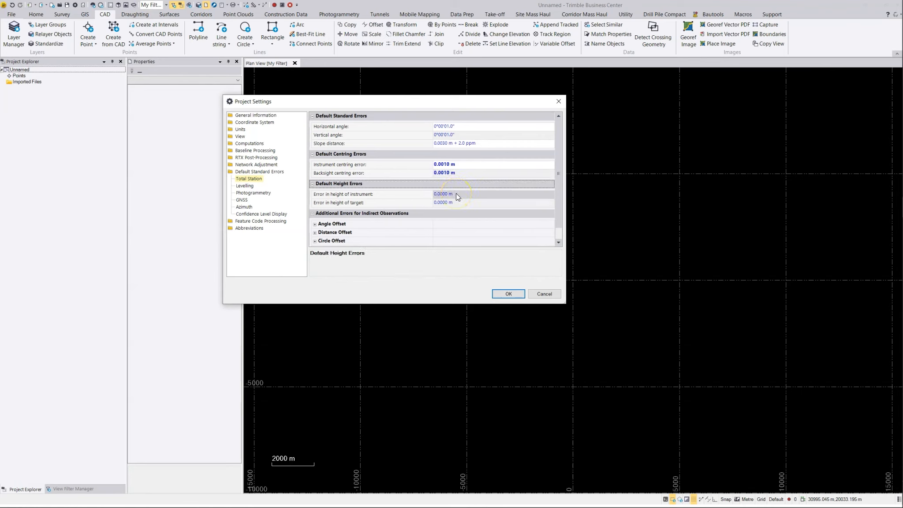
click(456, 194)
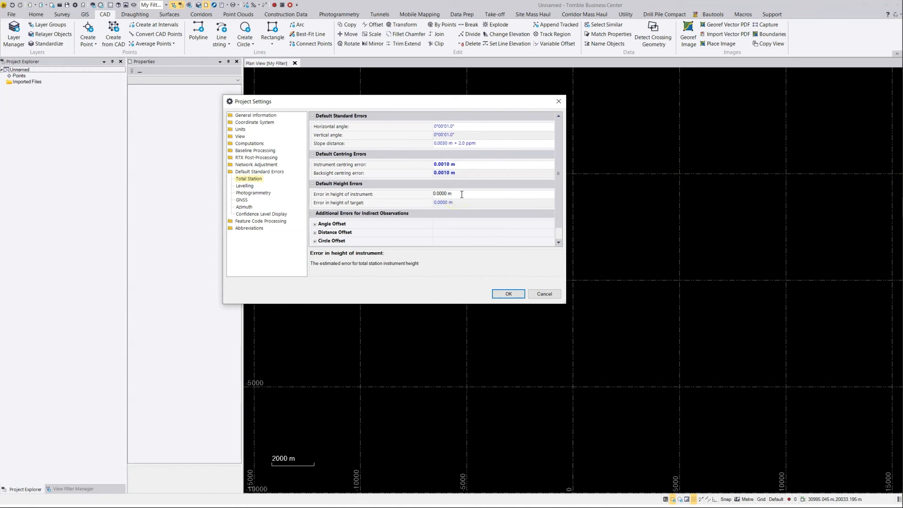
key(BackSpace)
key(BackSpace)
text(2)
click(454, 203)
click(469, 204)
key(BackSpace)
key(BackSpace)
key(BackSpace)
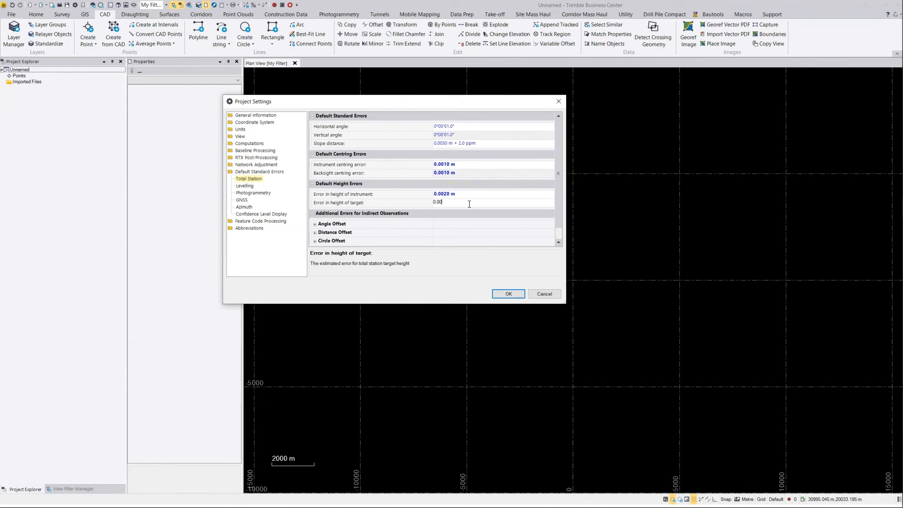
key(Return)
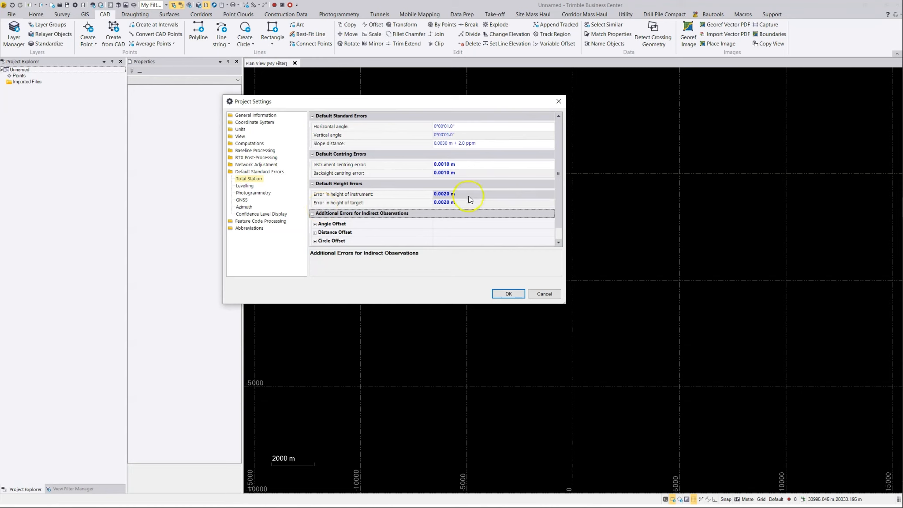
mouse_move(558, 208)
mouse_down()
mouse_move(561, 221)
mouse_move(559, 192)
mouse_up()
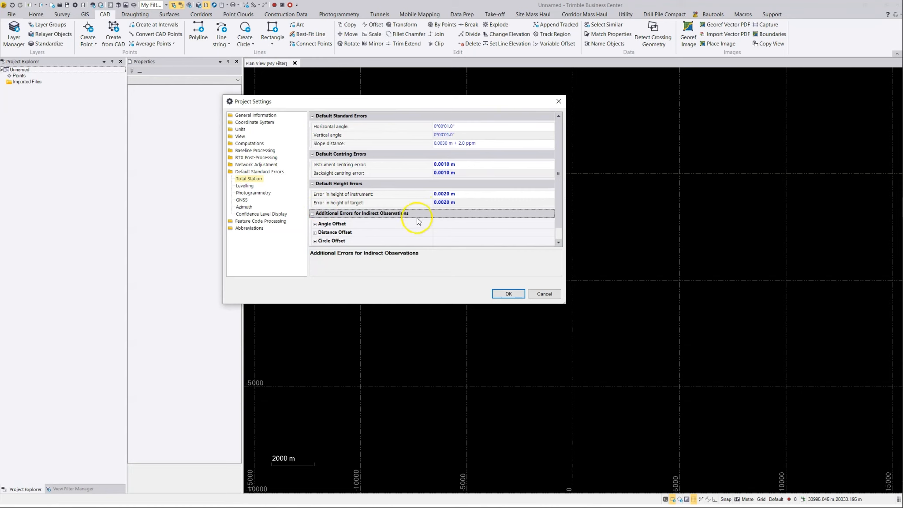
click(514, 294)
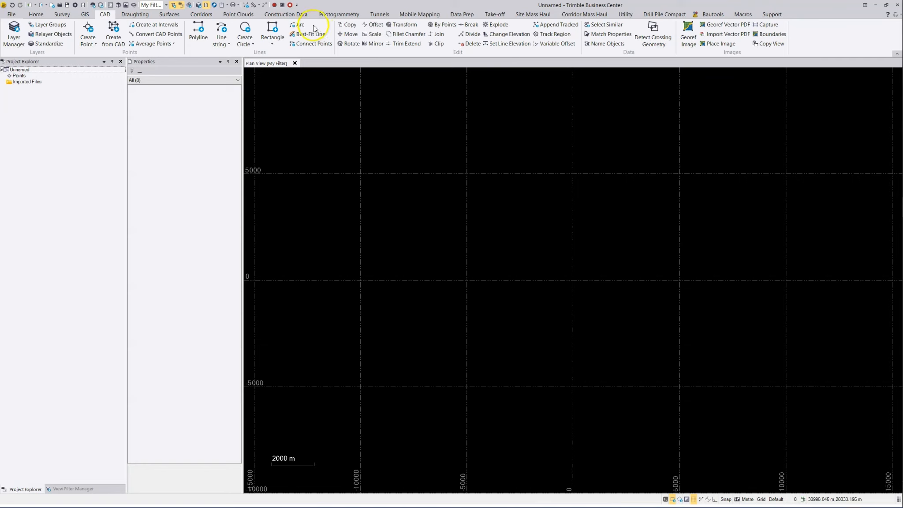
- Save the project as a template named Metric Adjusted Tolerances, replacing the existing template file
click(10, 14)
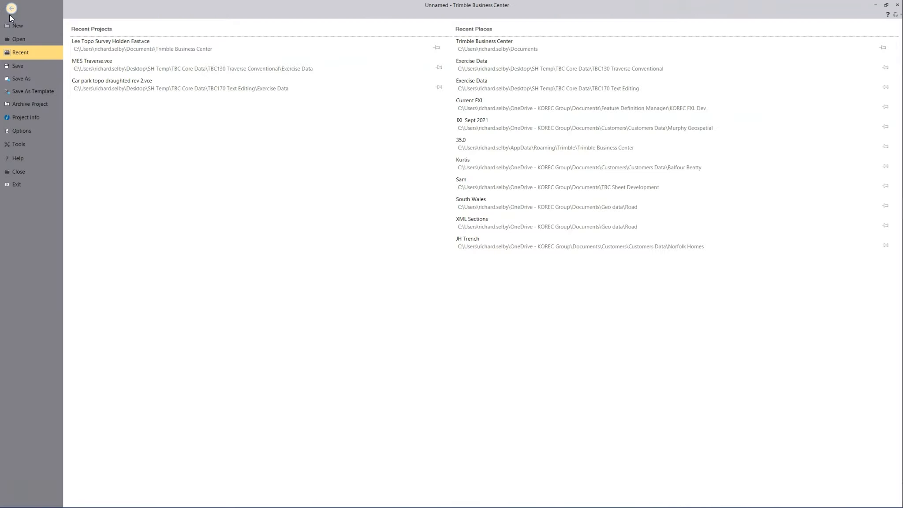
click(43, 93)
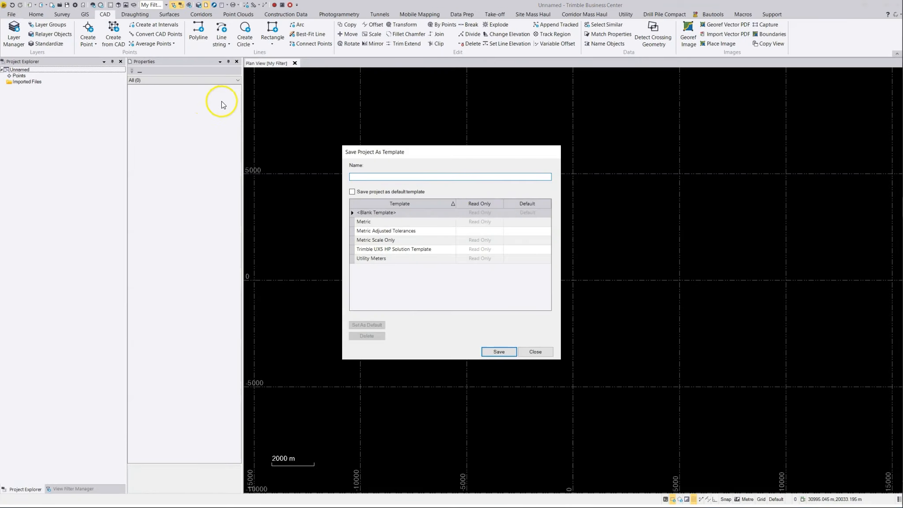
click(403, 231)
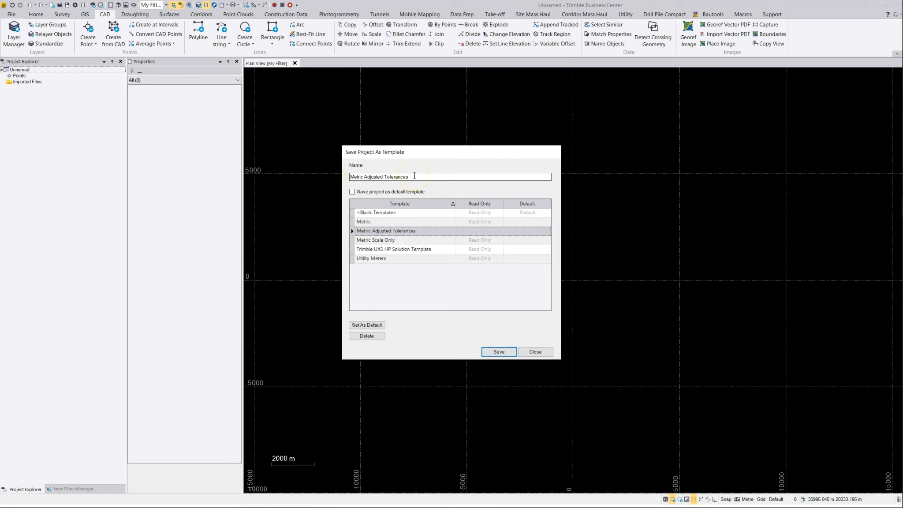
click(410, 233)
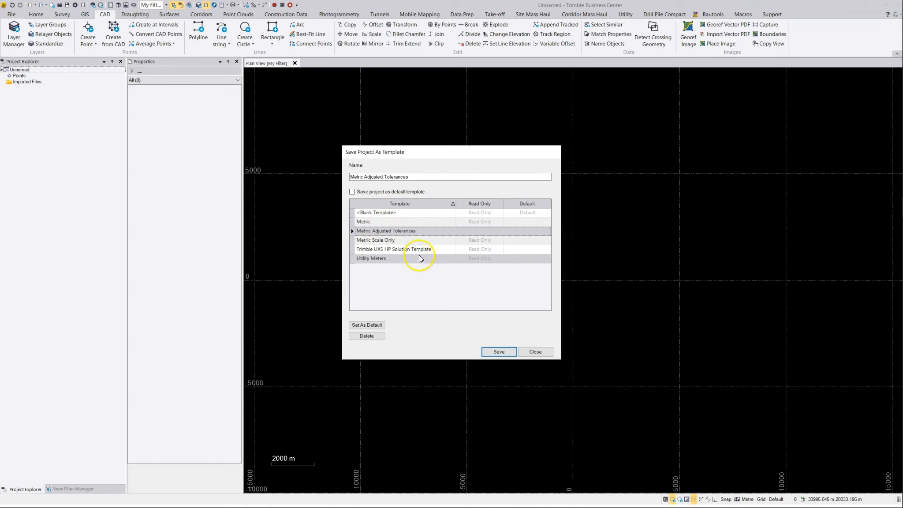
click(505, 353)
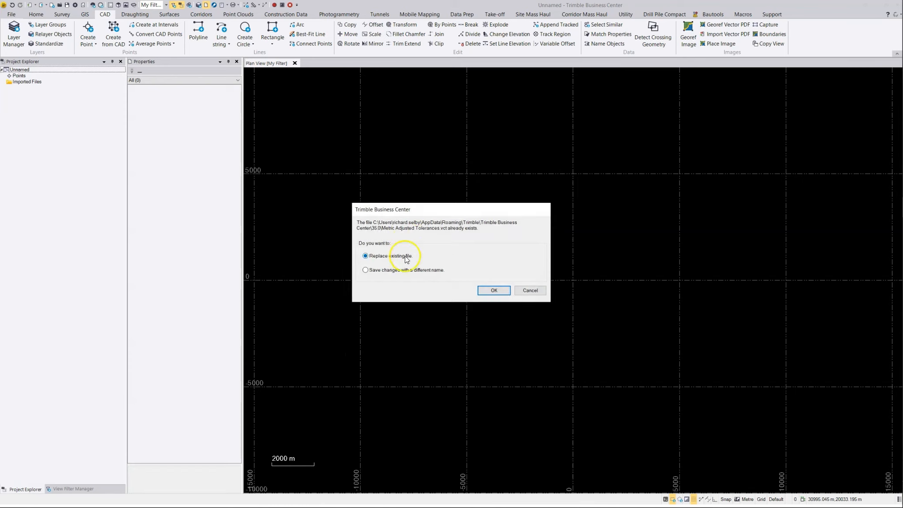
click(492, 291)
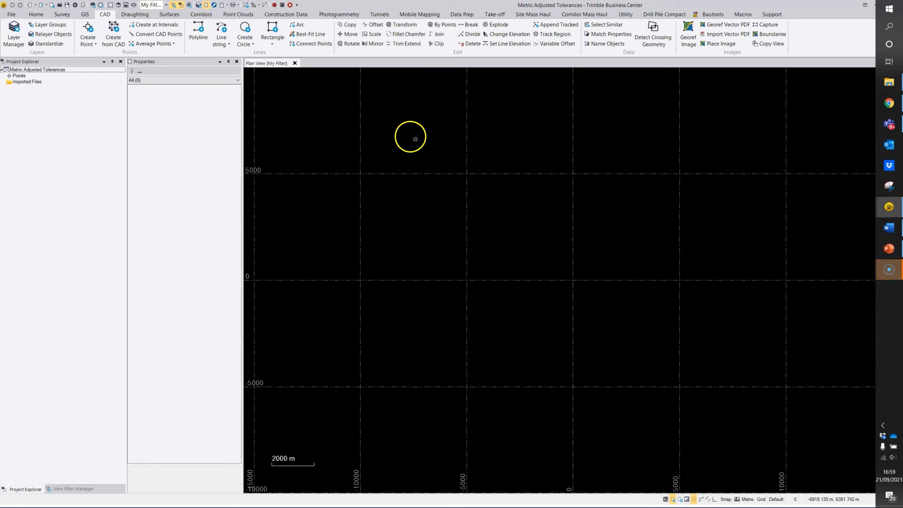
- Change the project's coordinate system to the United Kingdom/Ordnance Survey group with the OS National Grid (OSTN15) zone
click(75, 5)
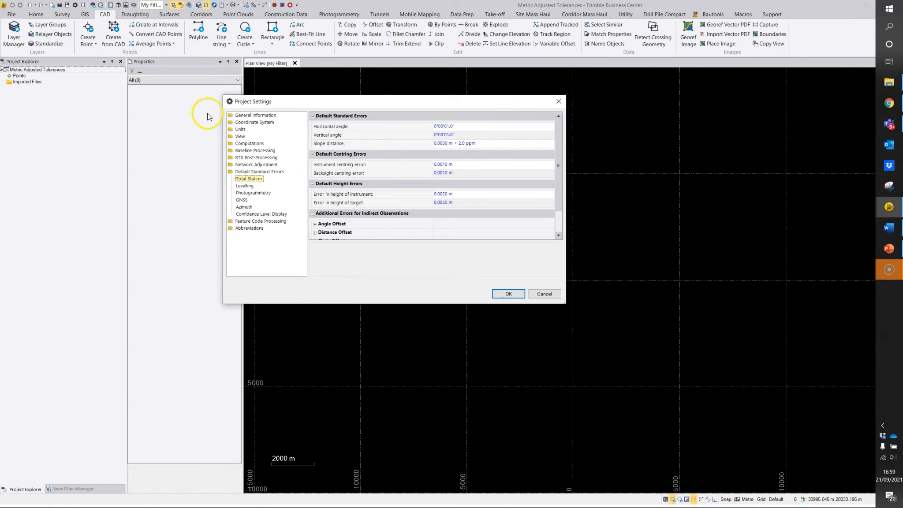
click(267, 123)
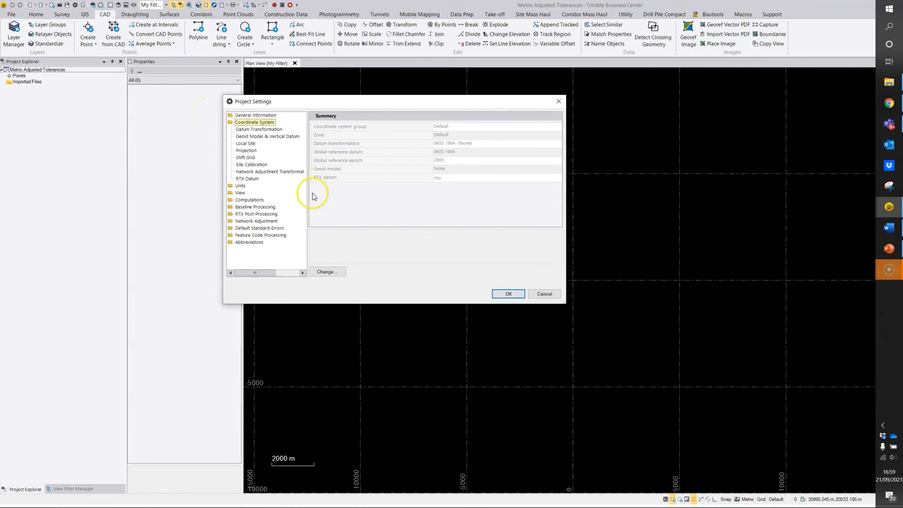
click(328, 271)
click(329, 270)
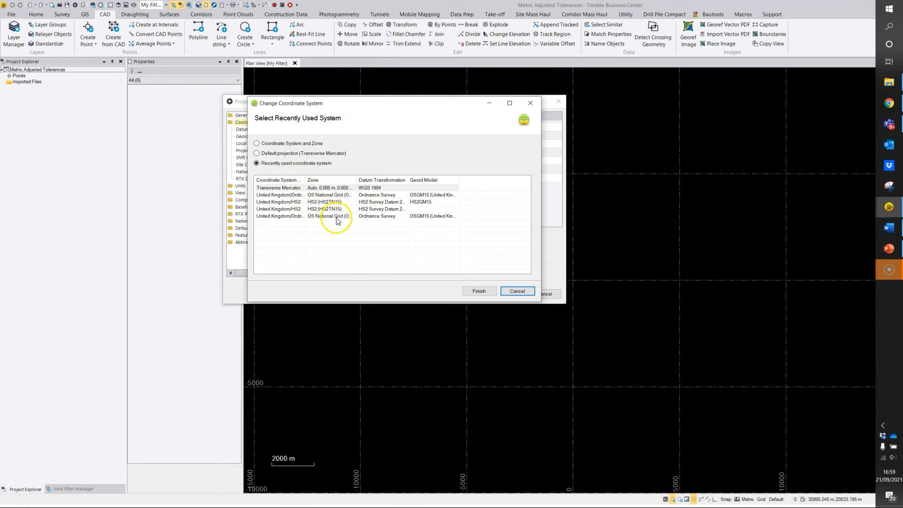
click(306, 143)
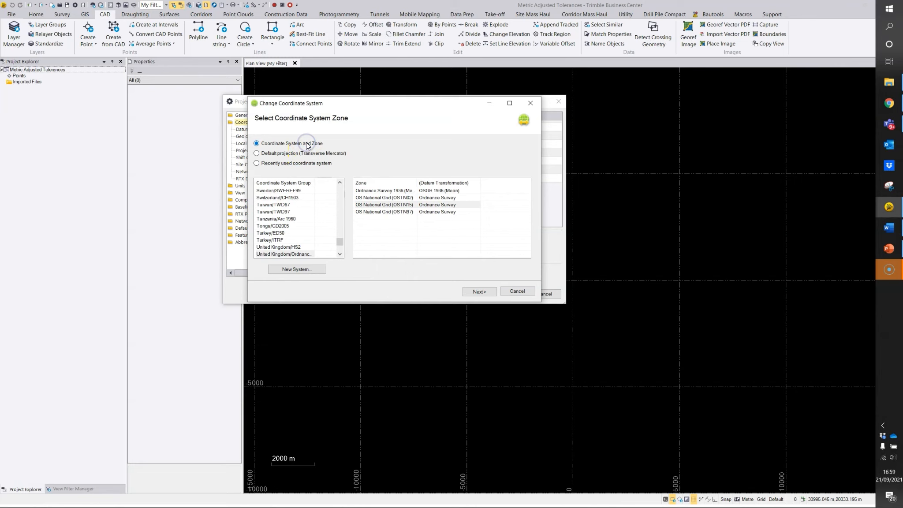
click(299, 254)
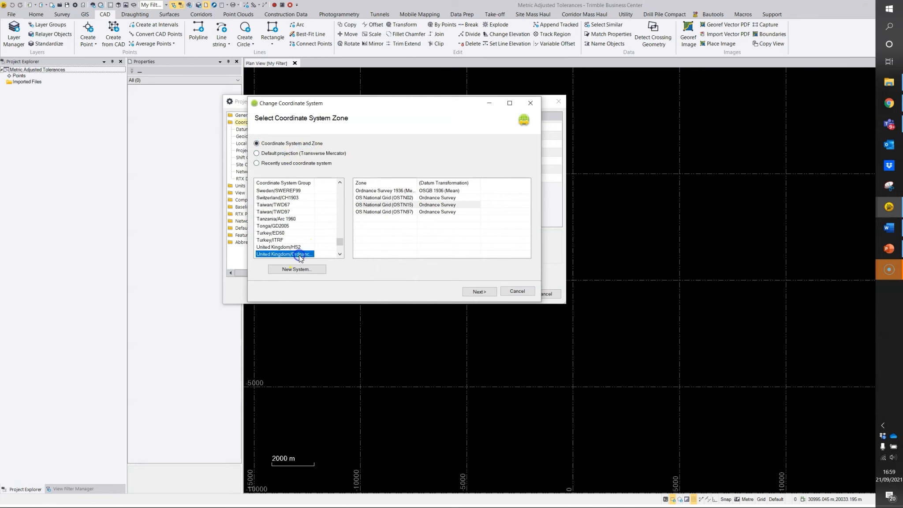
click(398, 204)
click(477, 291)
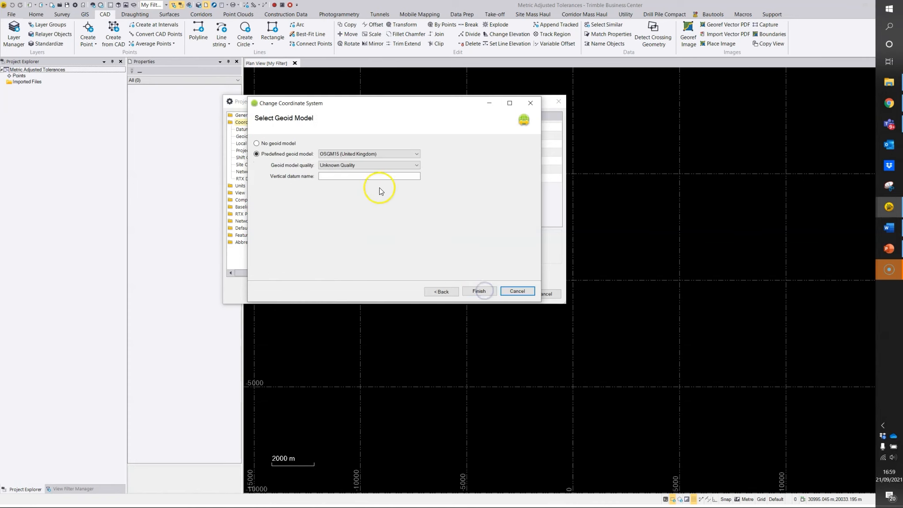
- Set the OSGM15 (United Kingdom) geoid model's quality to Survey Quality, finish the coordinate system change and apply the project settings
click(355, 164)
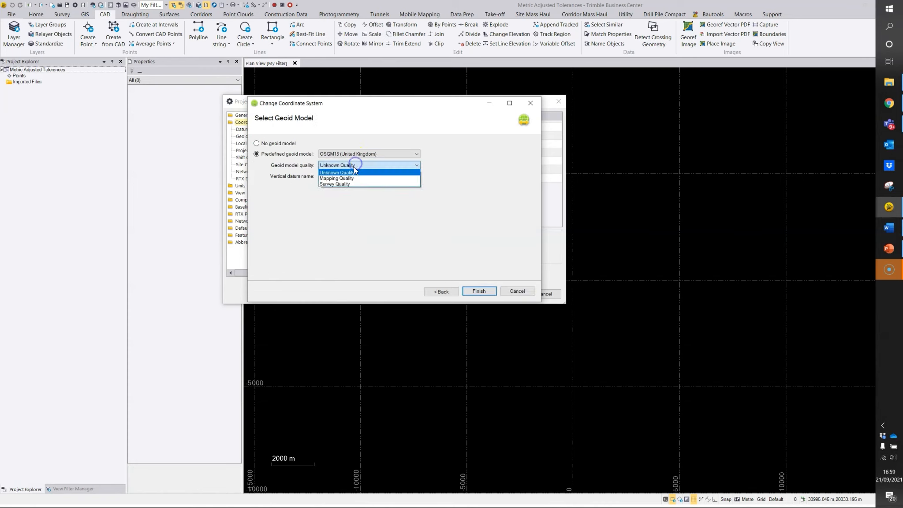
click(348, 182)
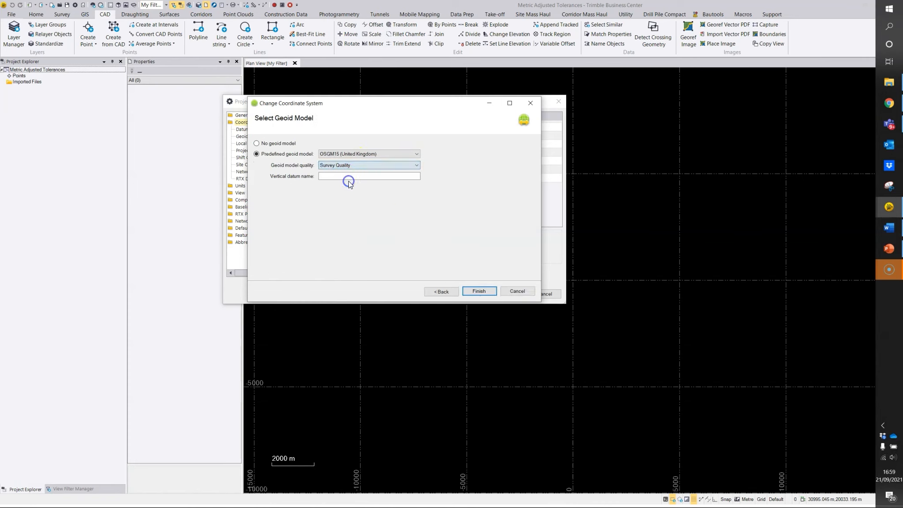
click(480, 292)
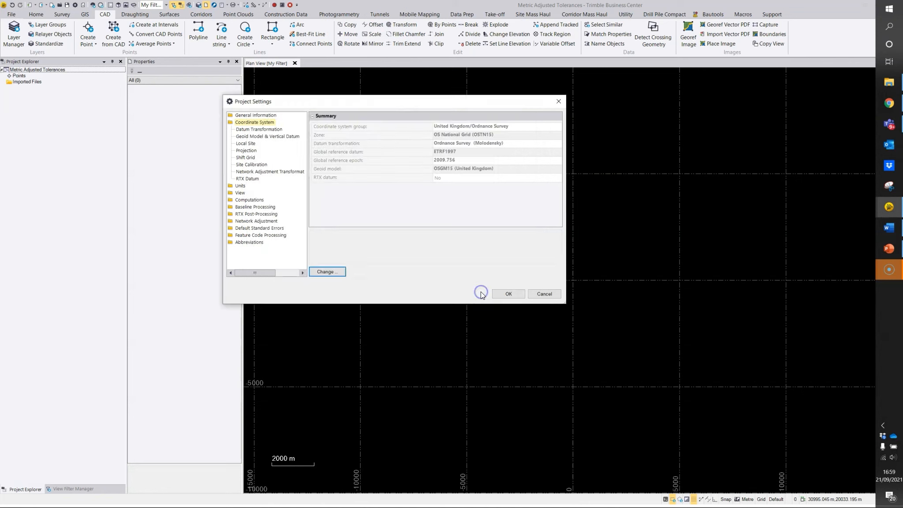
click(508, 294)
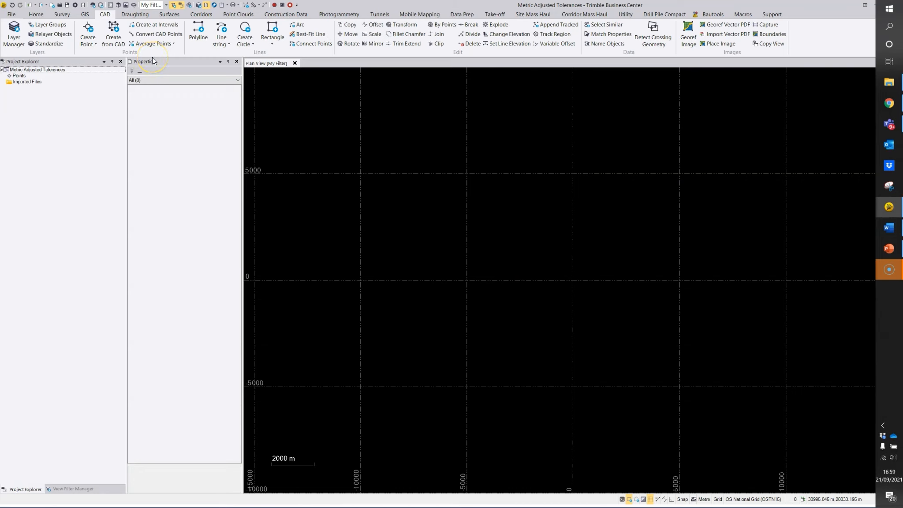
- Save the project as a new template named OSTN15 Adjusted Tolerances
click(12, 14)
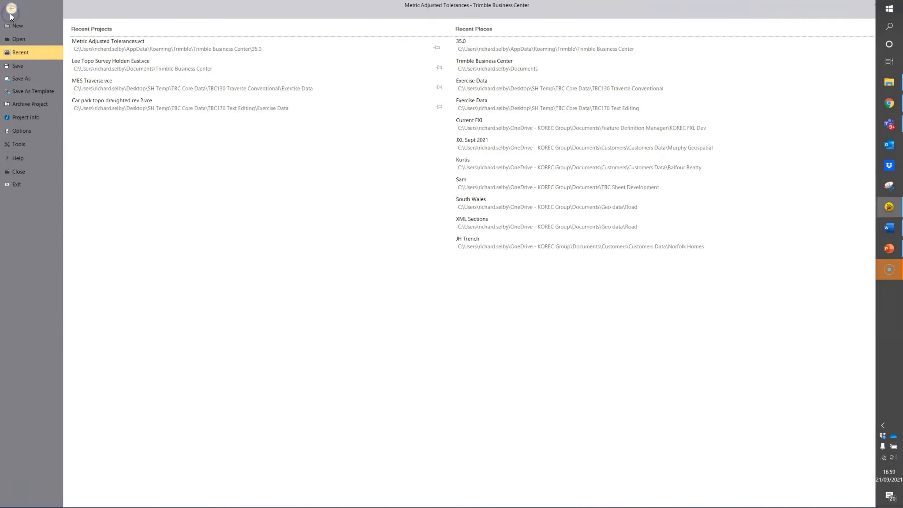
click(43, 91)
click(395, 176)
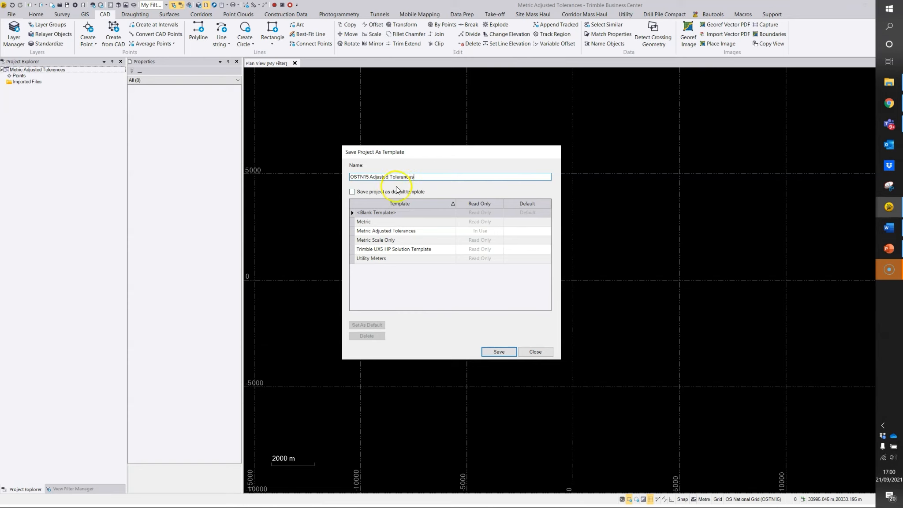
click(500, 351)
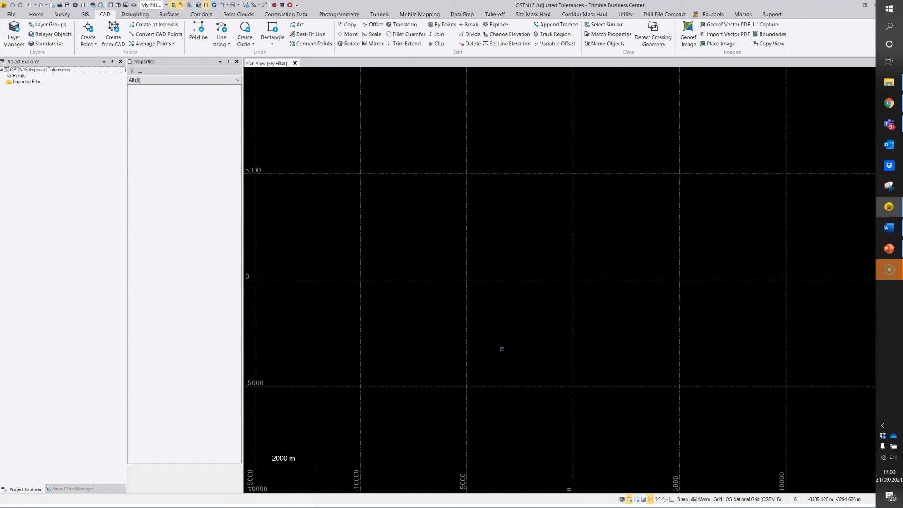
- Create a new project based on the Metric Adjusted Tolerances template
click(11, 15)
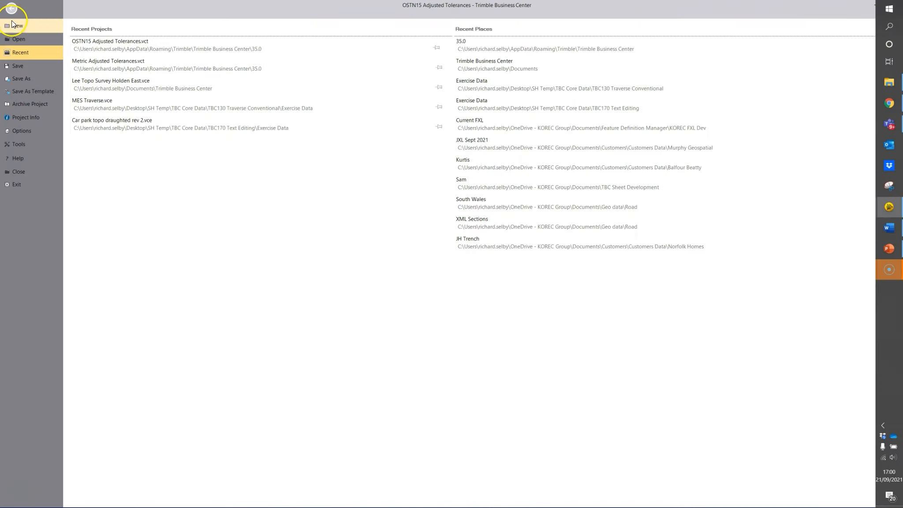
click(17, 25)
click(116, 87)
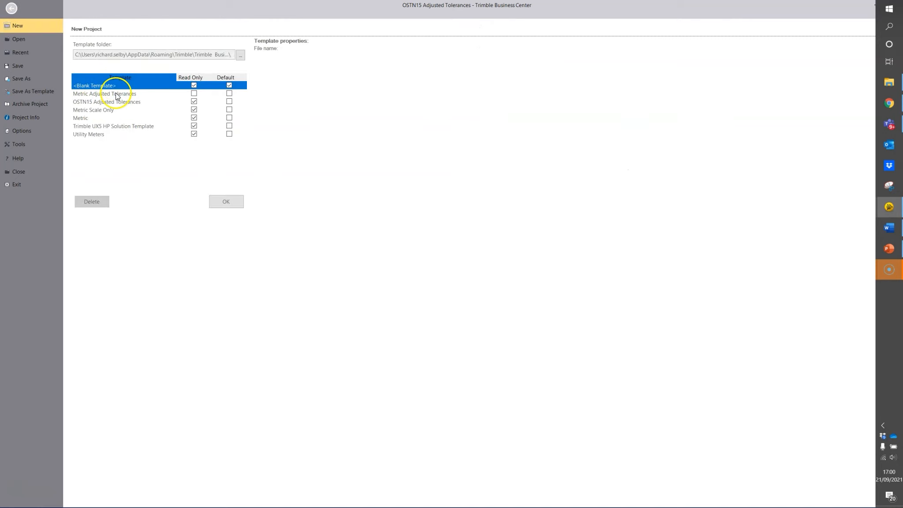
click(116, 95)
click(120, 102)
click(122, 94)
click(230, 203)
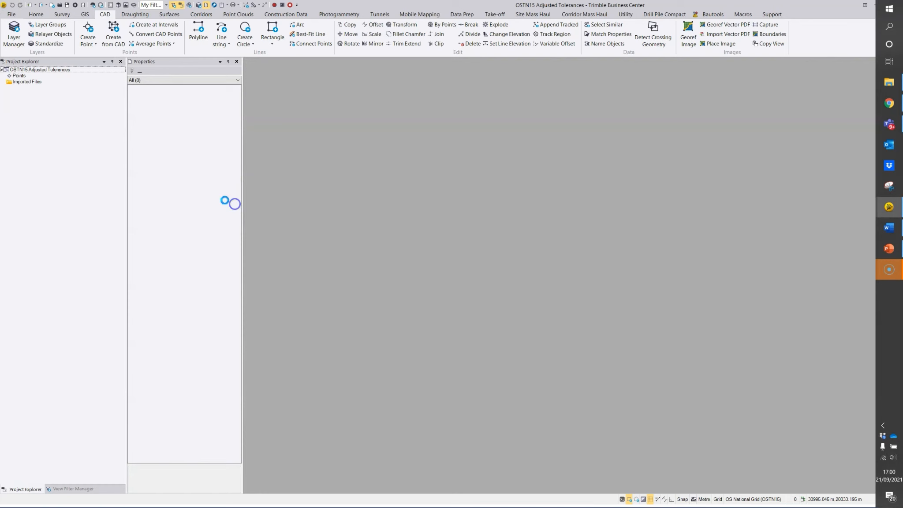